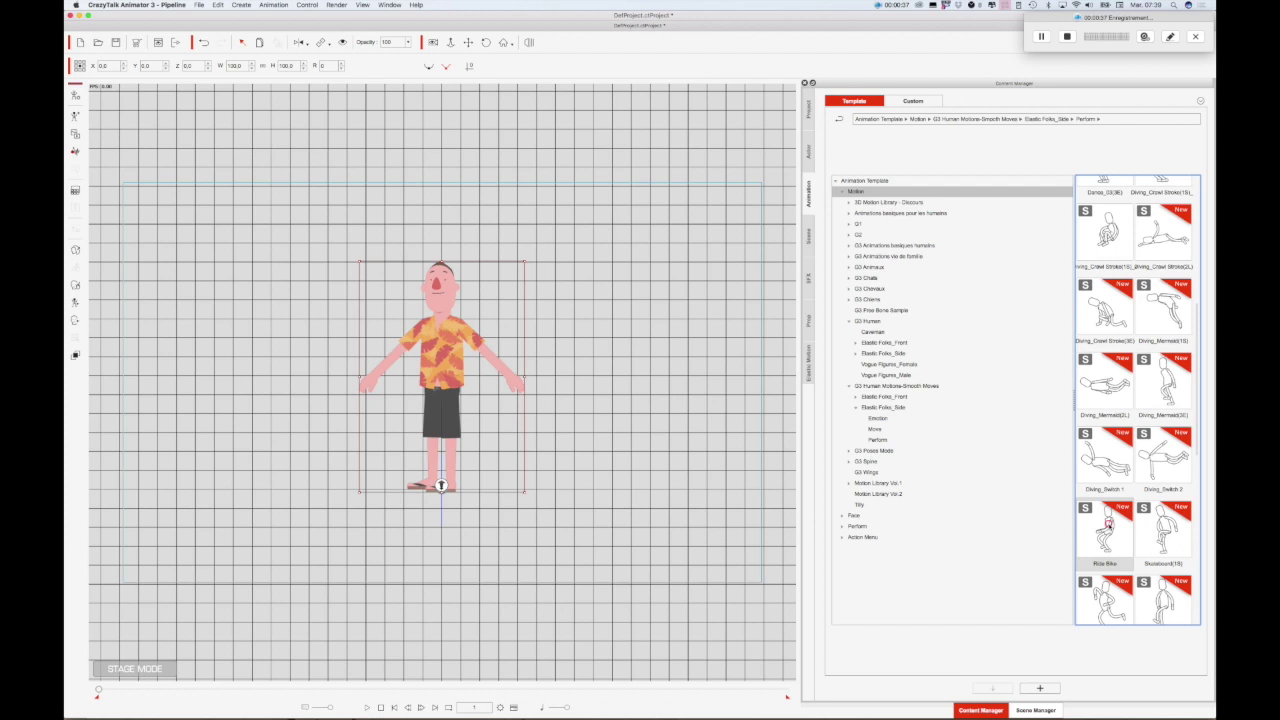
Apply the Ride Bike motion from the Elastic Folks_Side Perform animations to the character.
left_click_drag(1073, 658, 0, 397)
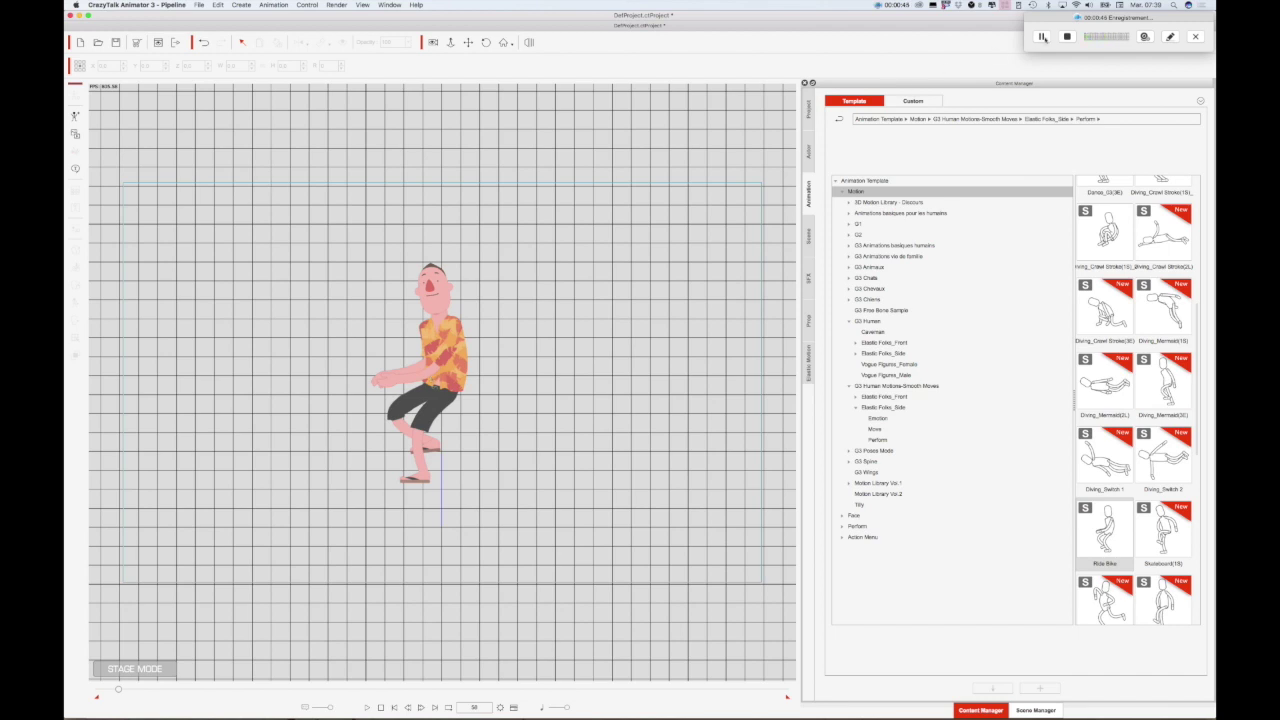
left_click(1041, 37)
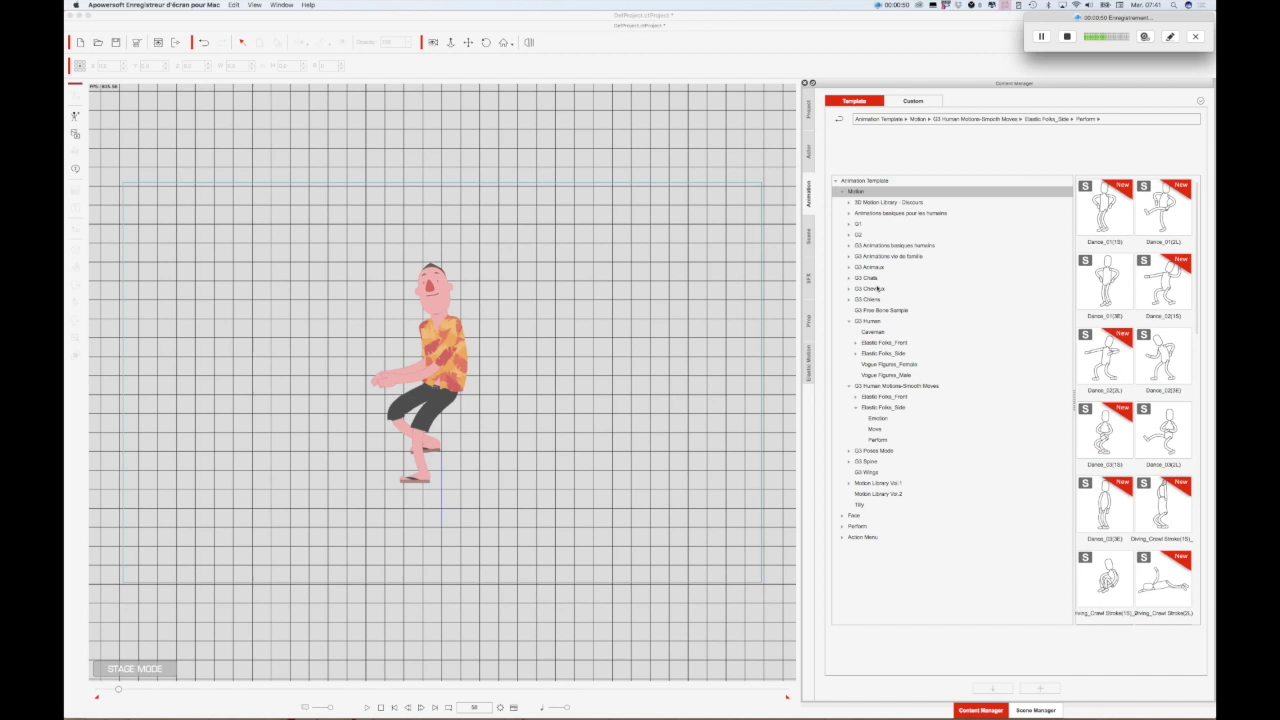
Attach the Bike prop from the Transportation props to the character's Hip bone in the Composer, and return to the stage.
left_click(810, 322)
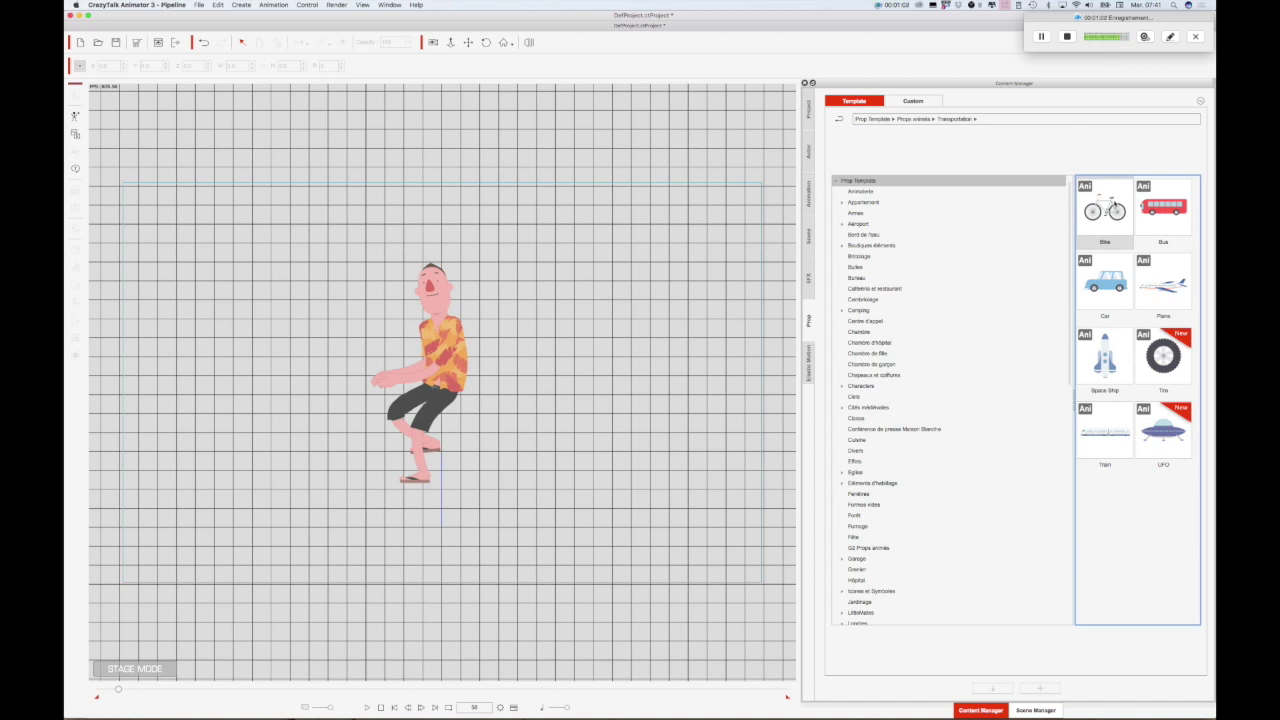
left_click(450, 364)
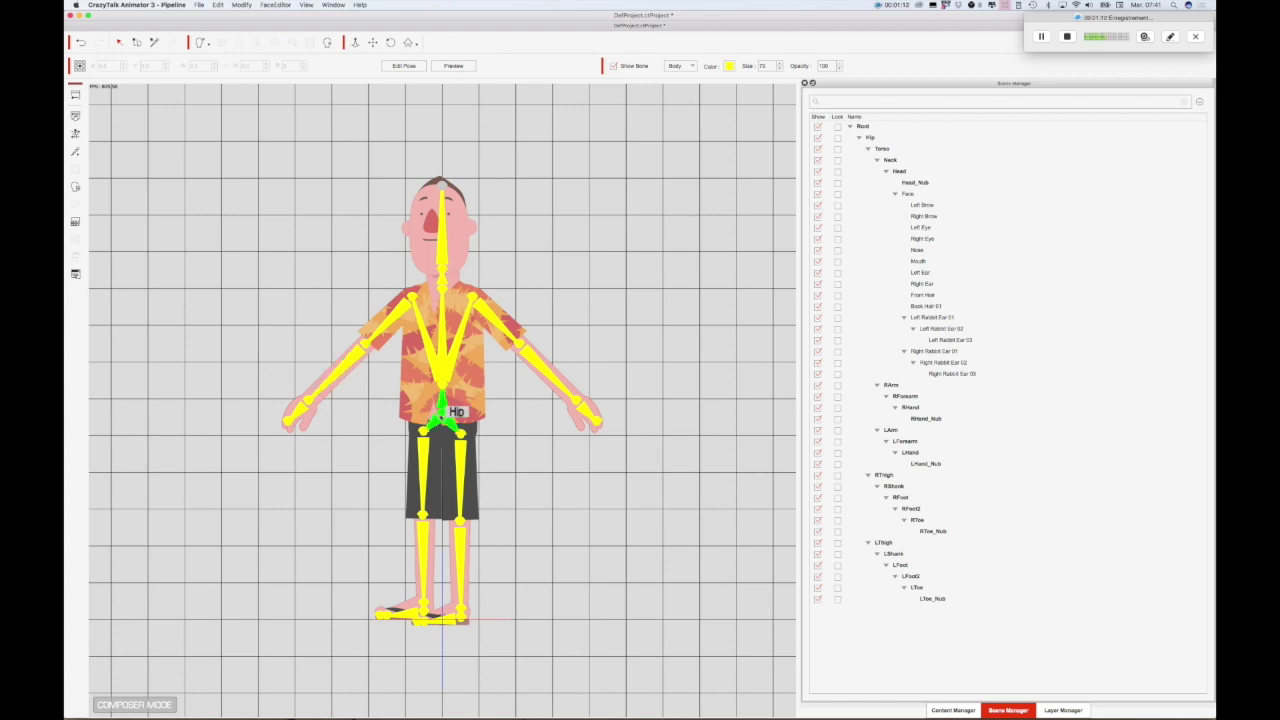
left_click(440, 418)
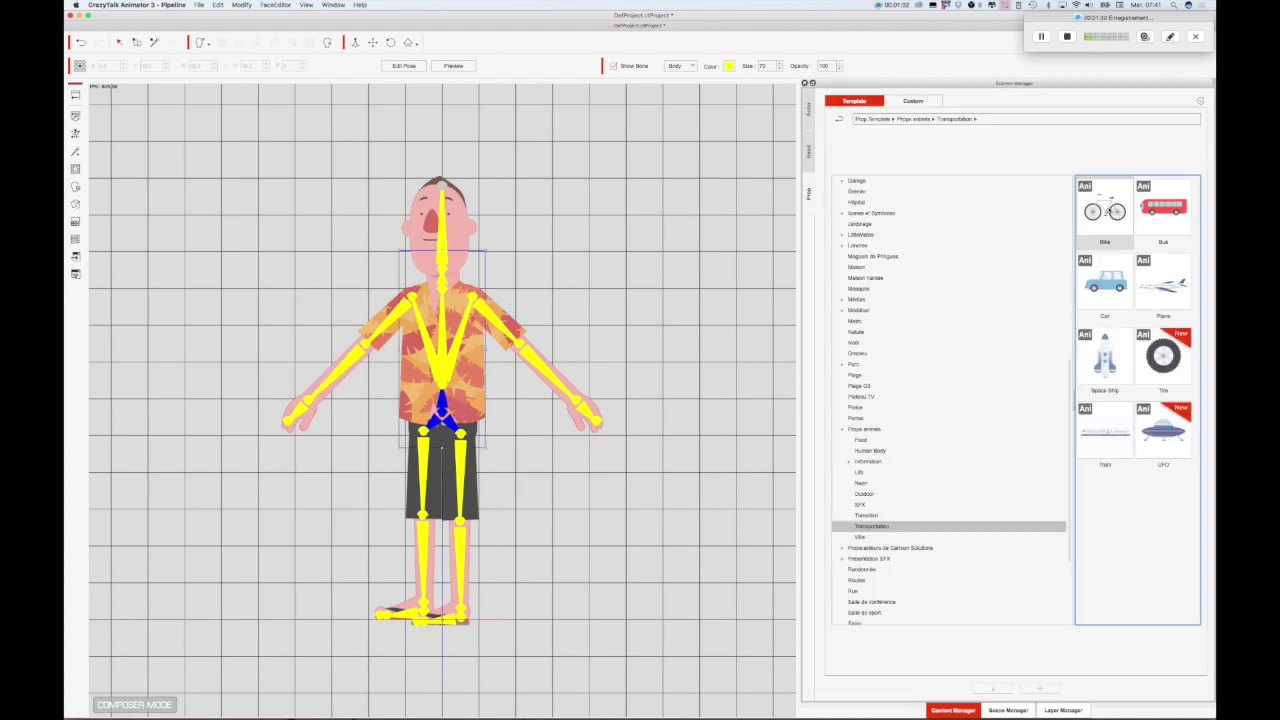
left_click_drag(1105, 207, 440, 427)
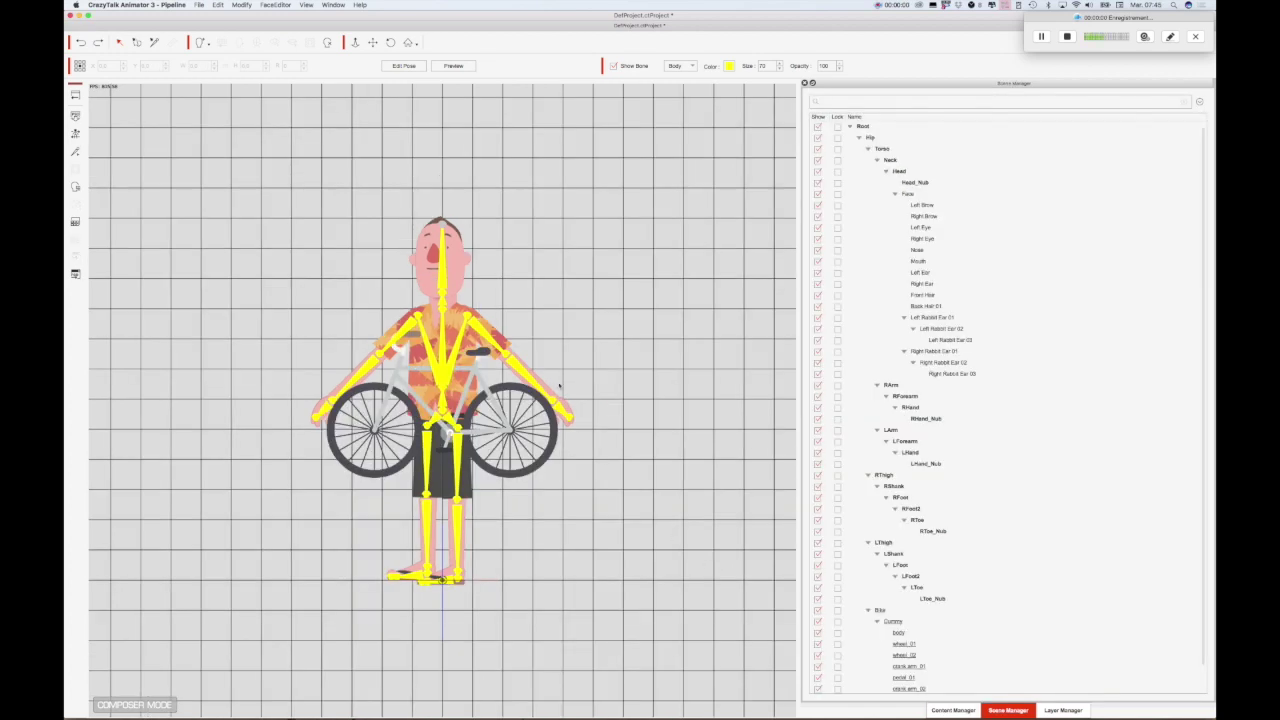
left_click(74, 95)
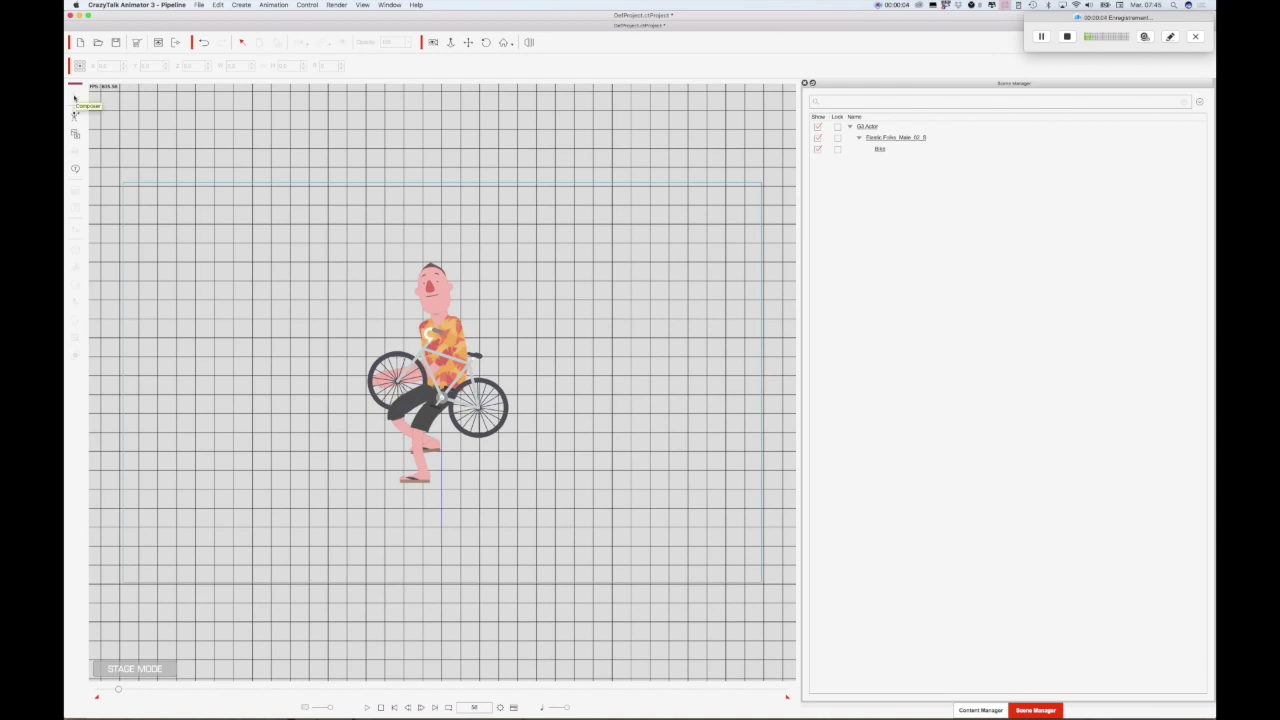
Go back to the first frame and rotate the bike prop until it is level.
scroll(539, 209, "up", 3)
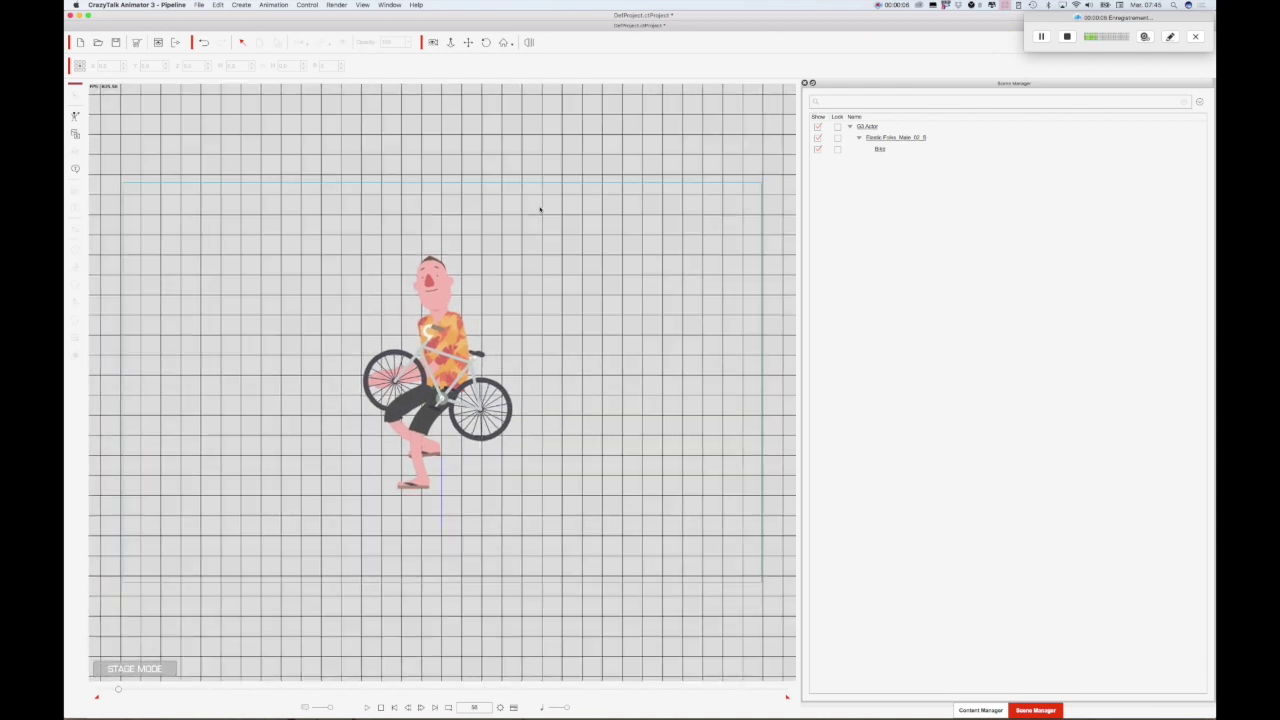
scroll(539, 209, "up", 1)
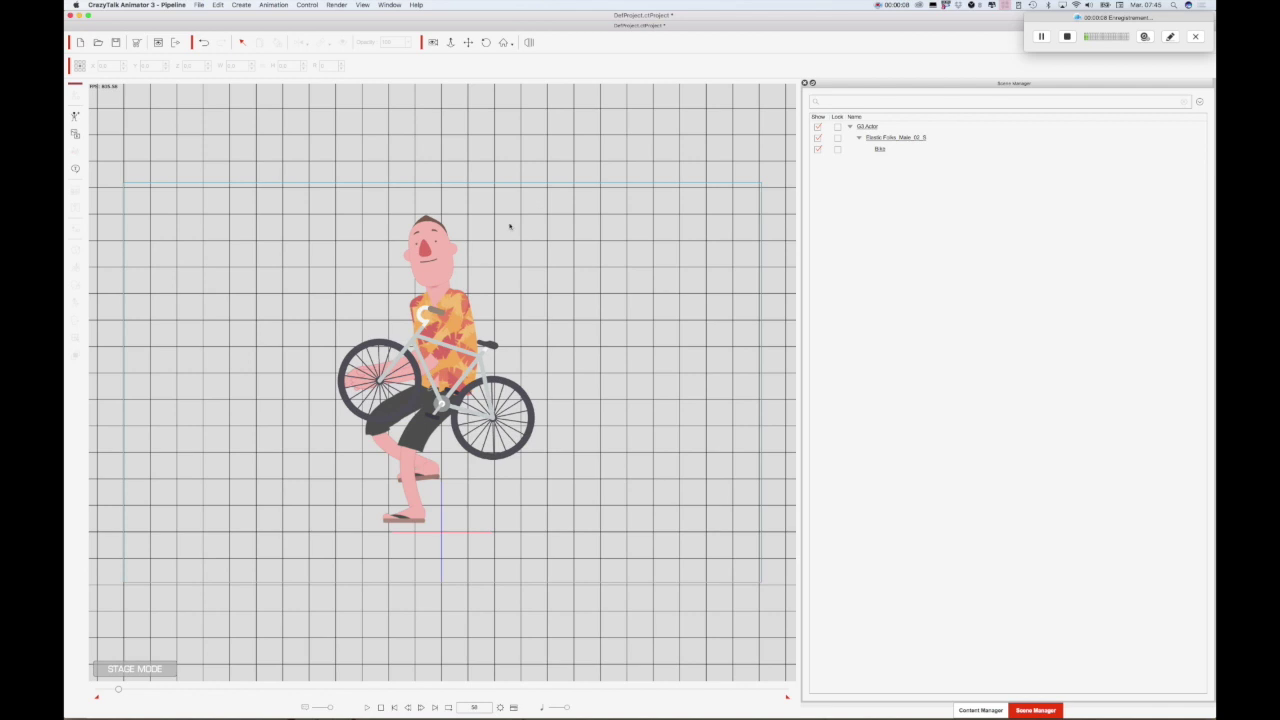
left_click_drag(118, 689, 63, 690)
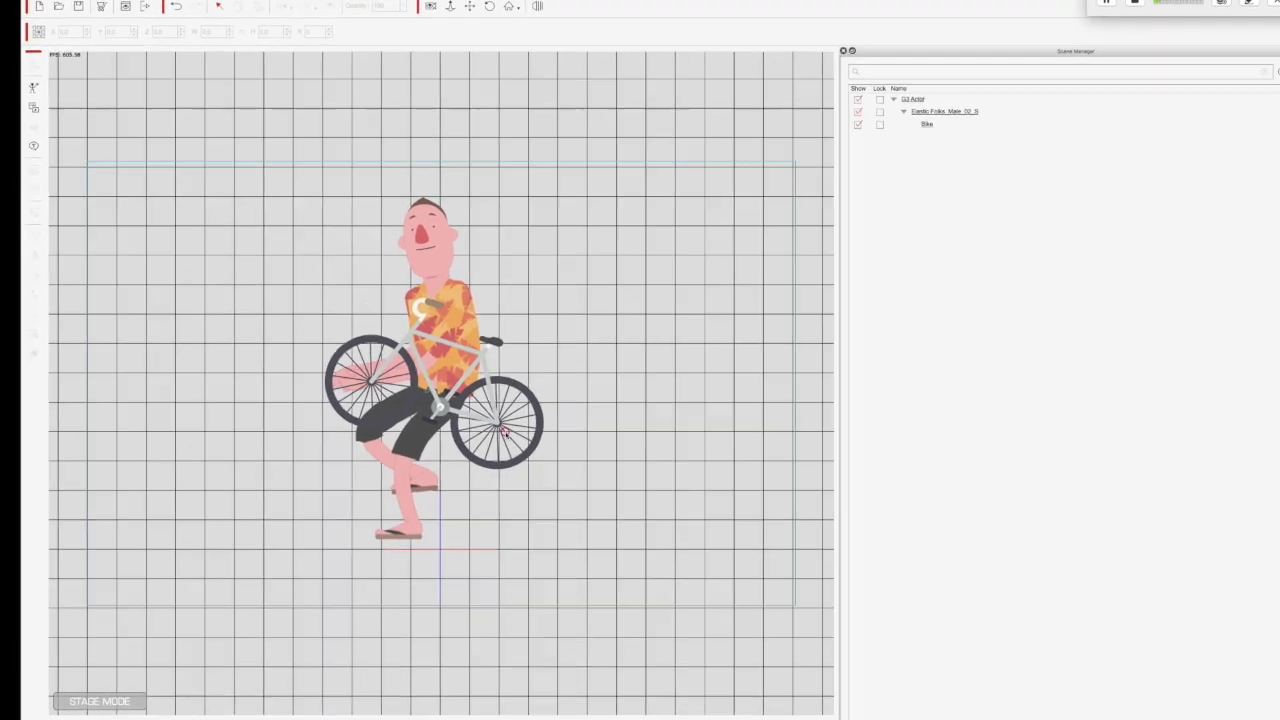
left_click(504, 427)
left_click_drag(370, 212, 306, 223)
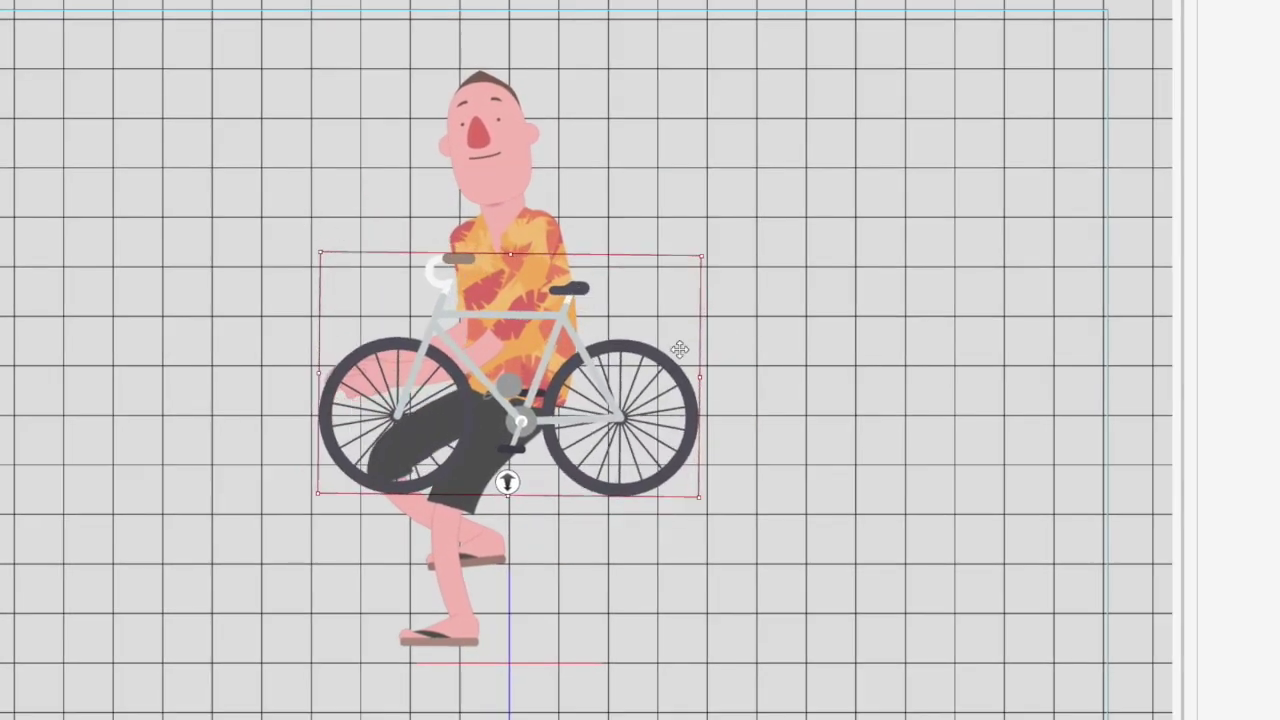
Move the bike beneath the character and enlarge it so the handlebar meets his hands and the saddle meets his seat.
left_click_drag(645, 368, 572, 637)
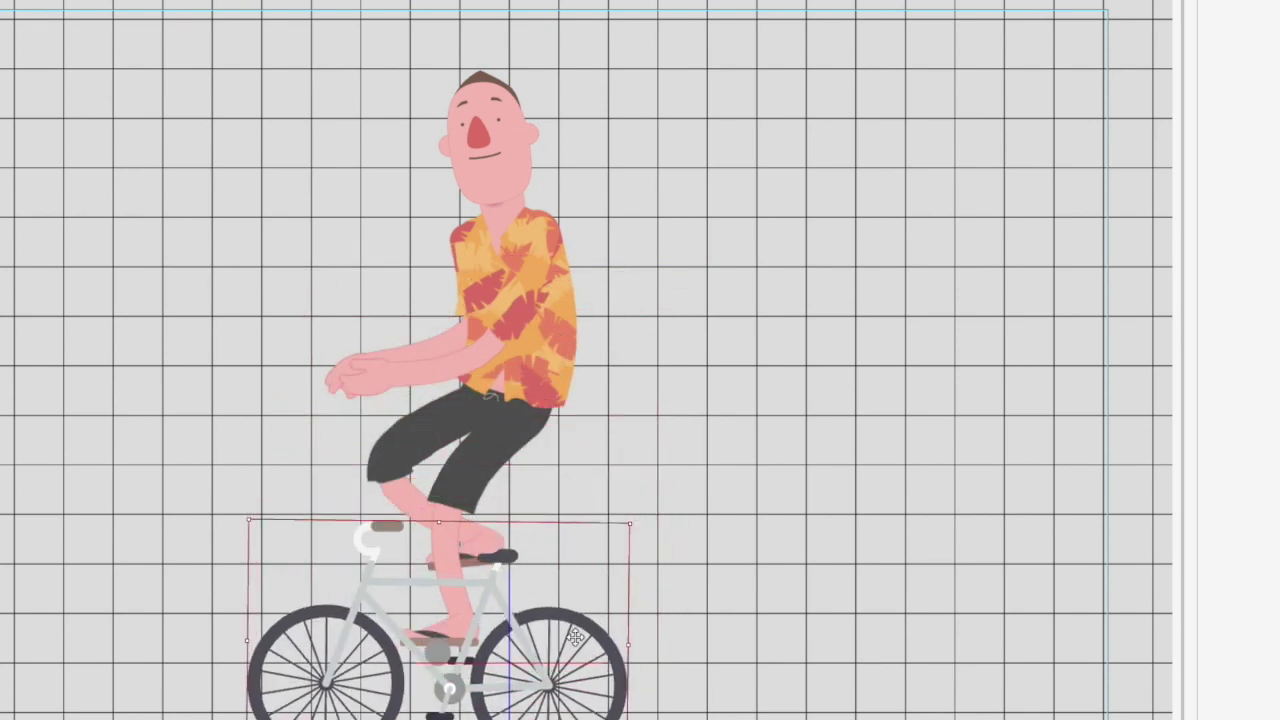
left_click_drag(629, 521, 714, 436)
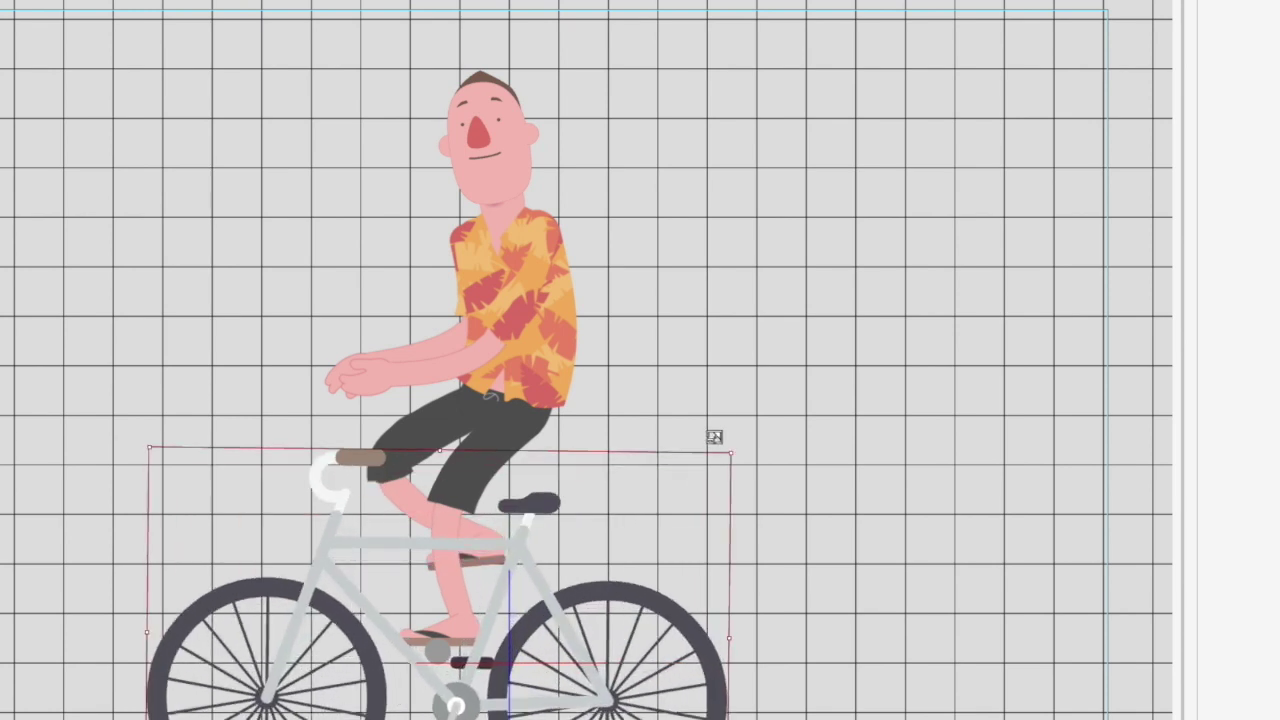
left_click_drag(612, 598, 614, 497)
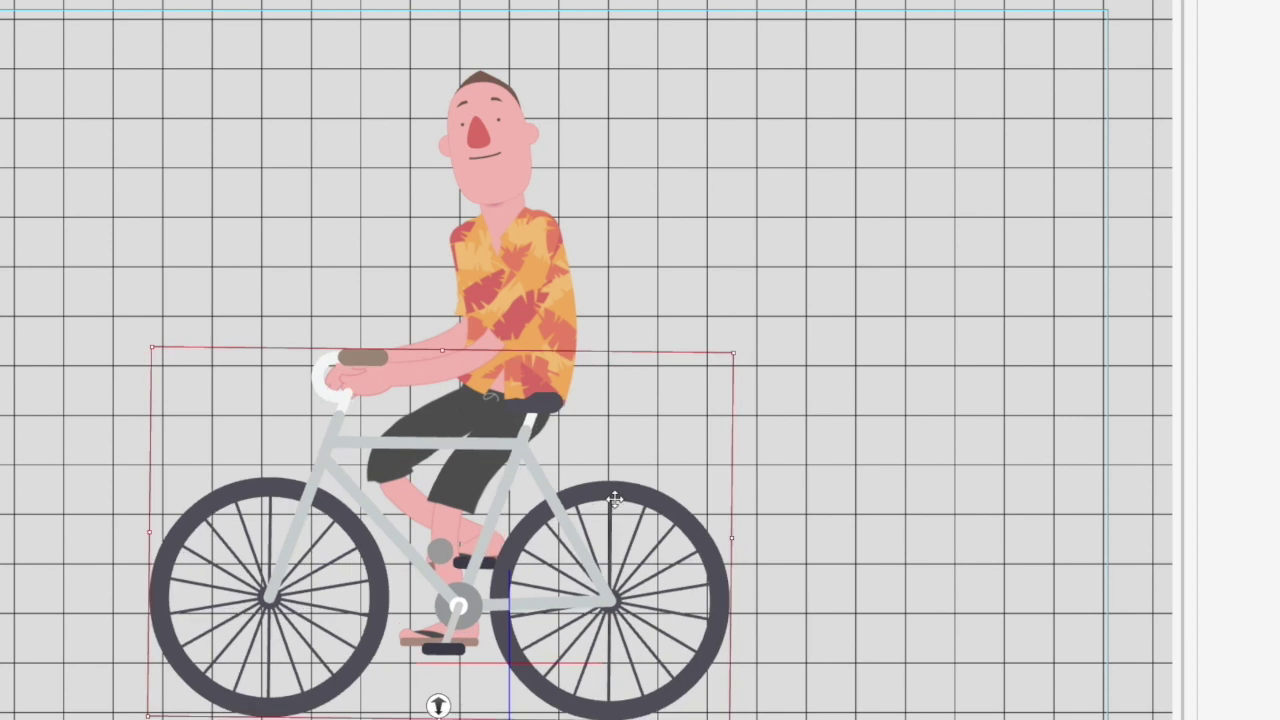
left_click_drag(734, 354, 703, 397)
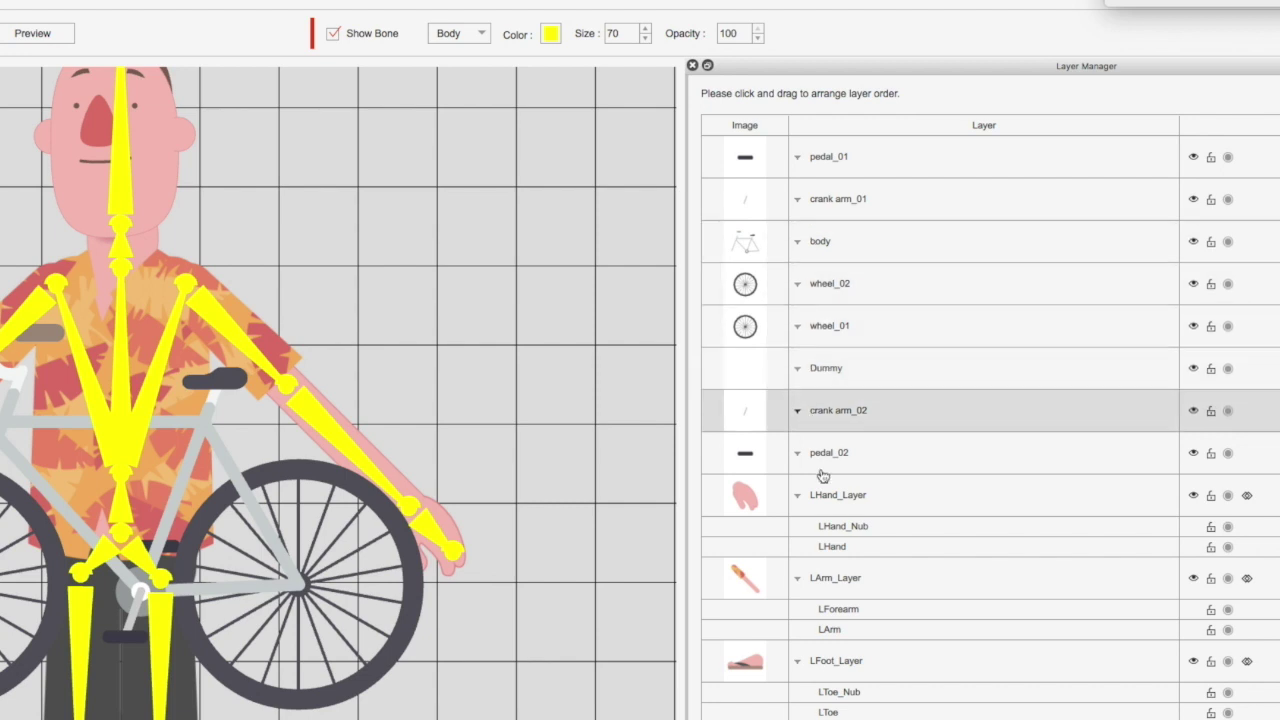
Collapse the four left-limb layers, LHand_Layer to LThigh_Layer, and move them together above pedal_01 in the layer order.
left_click(797, 496)
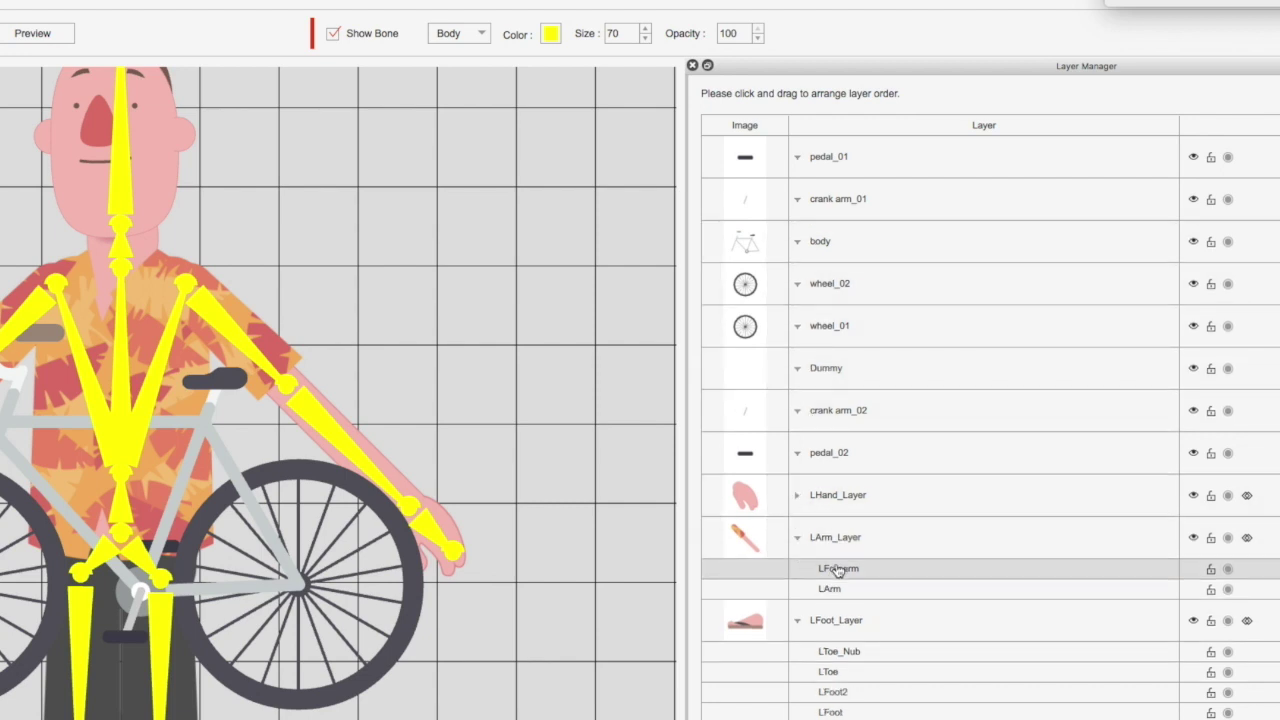
left_click(798, 539)
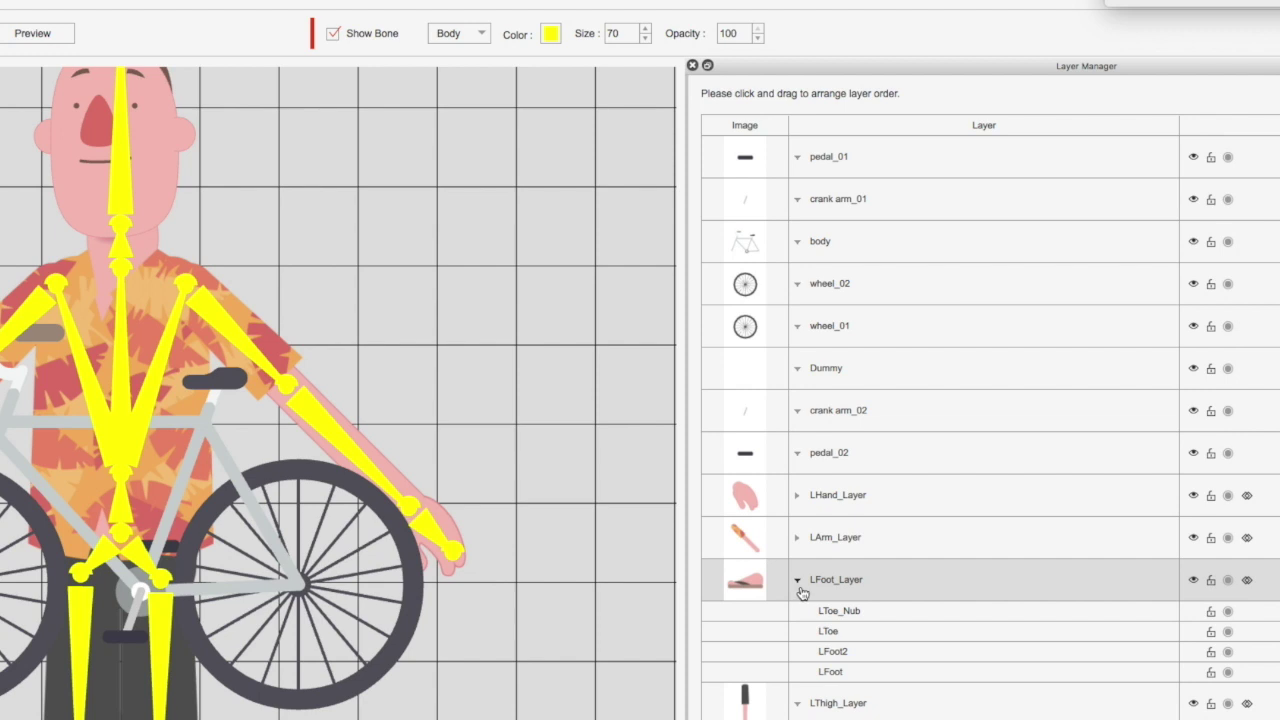
left_click(794, 580)
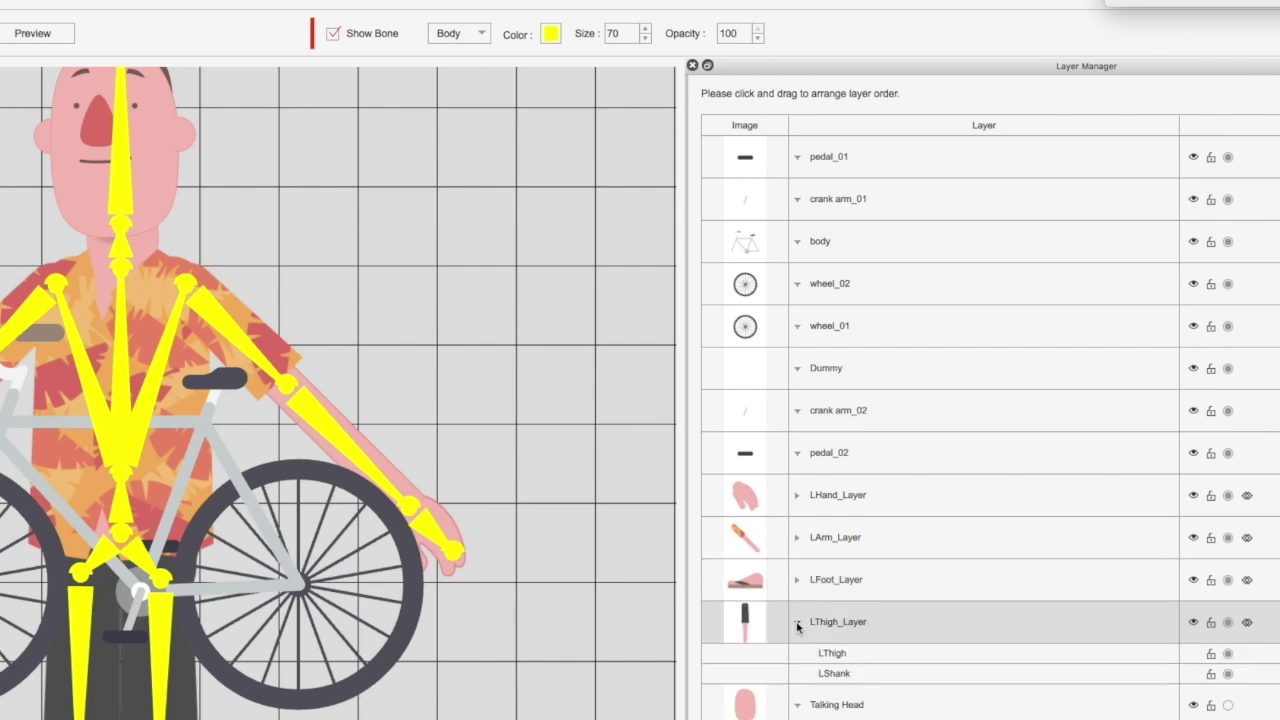
left_click(796, 622)
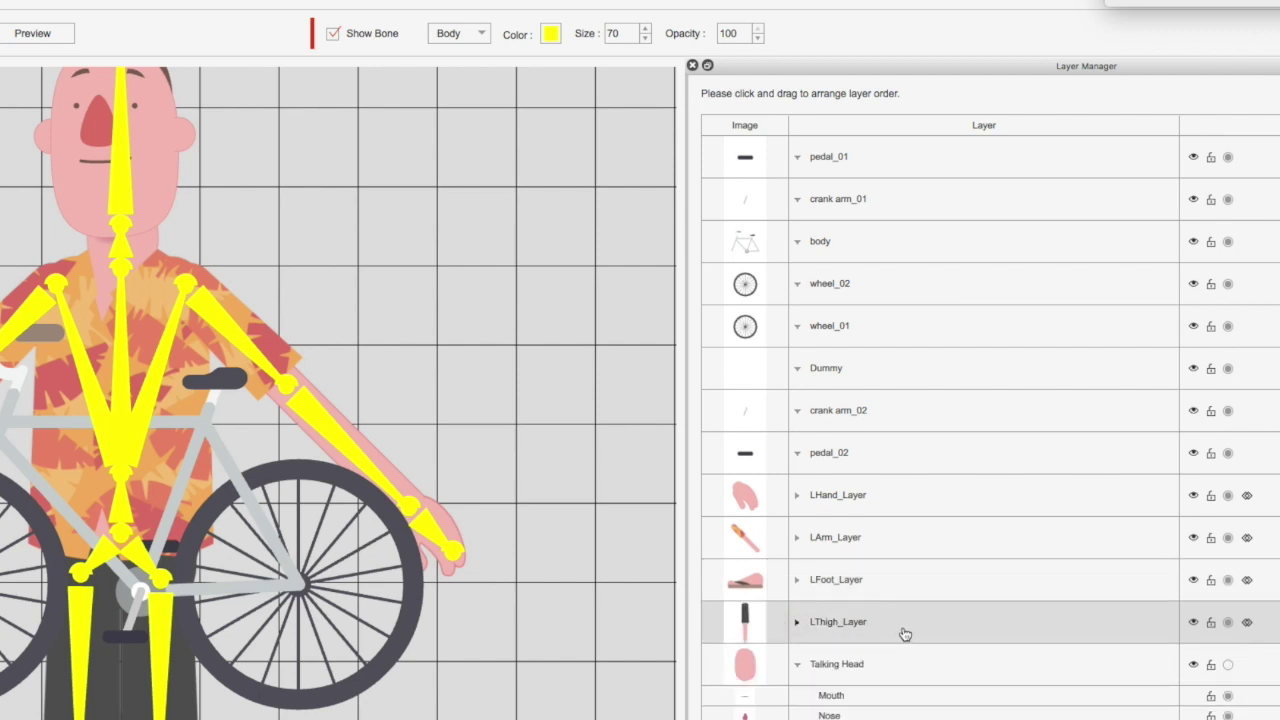
left_click(849, 497)
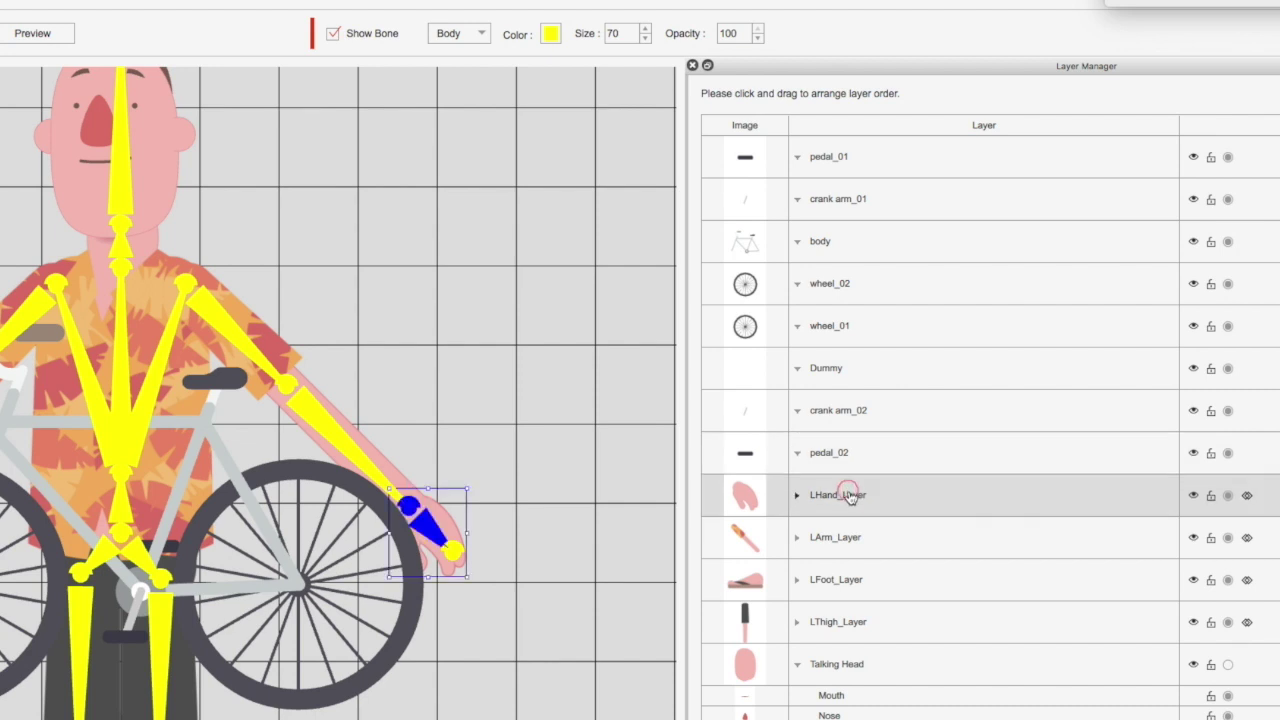
left_click(866, 631, "shift")
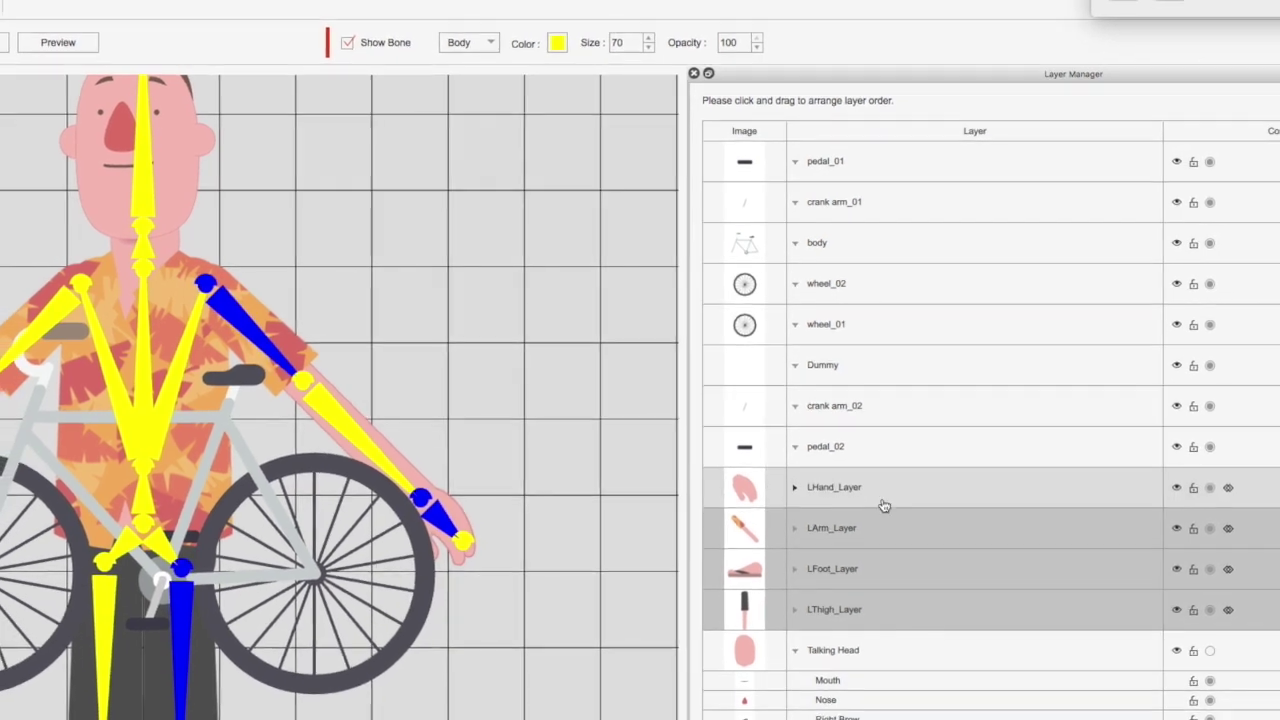
left_click_drag(847, 484, 855, 160)
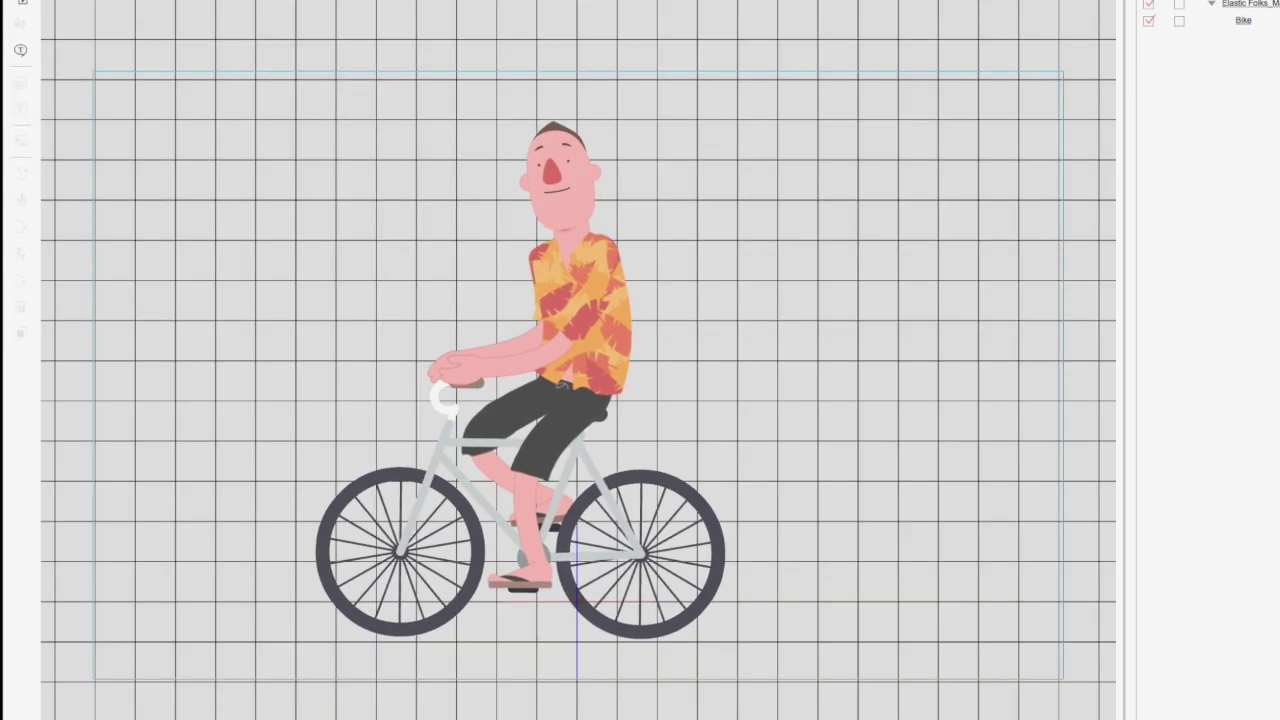
Apply the bike_moving action to the bike prop on the stage.
left_click(407, 569)
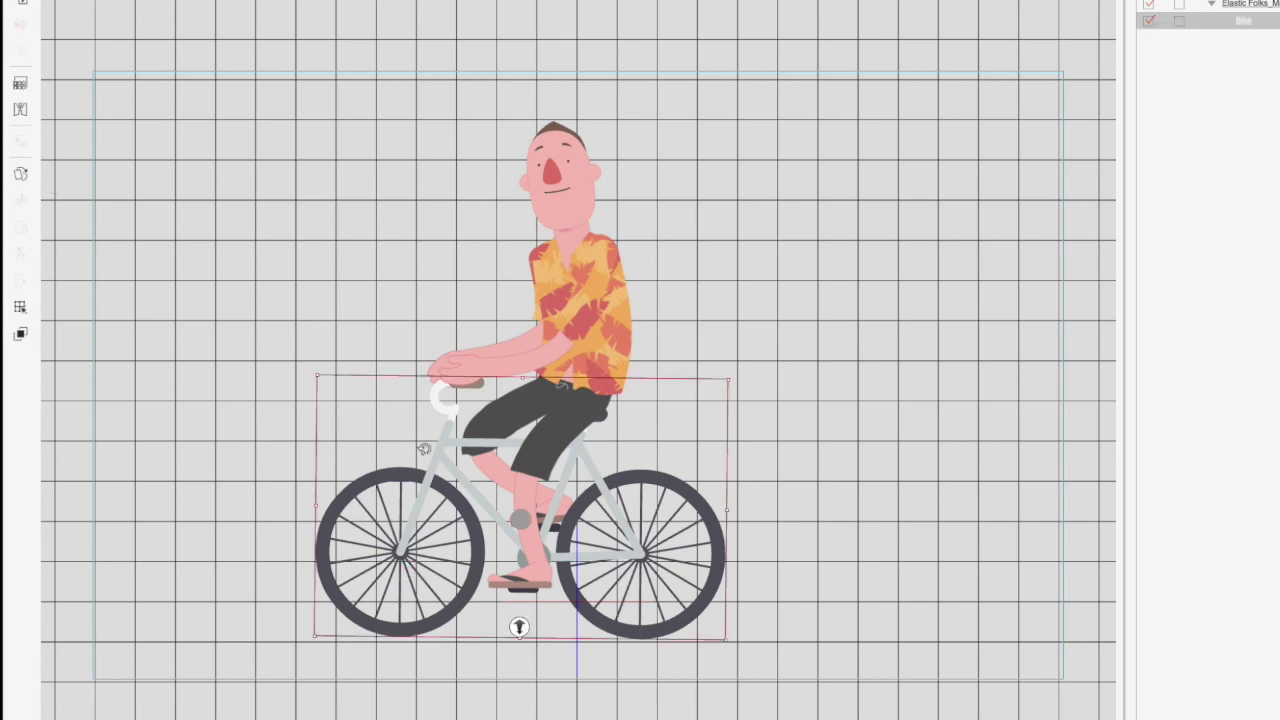
right_click(429, 528)
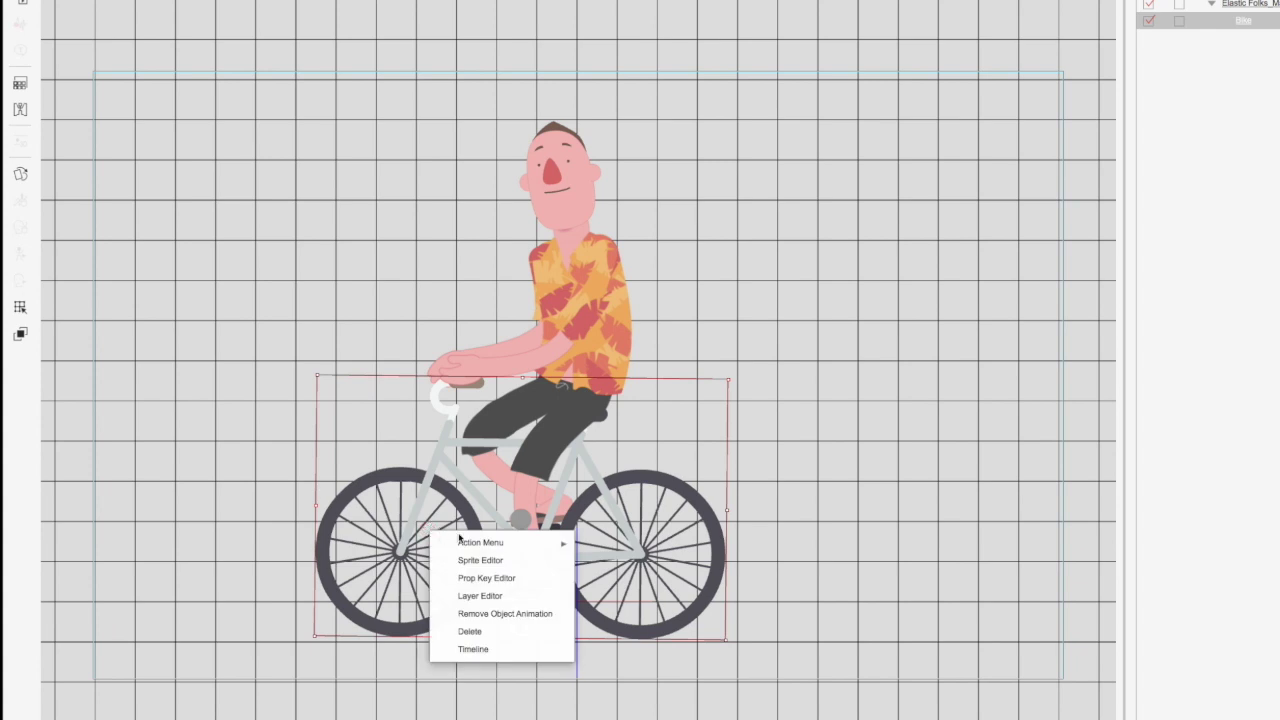
mouse_move(480, 548)
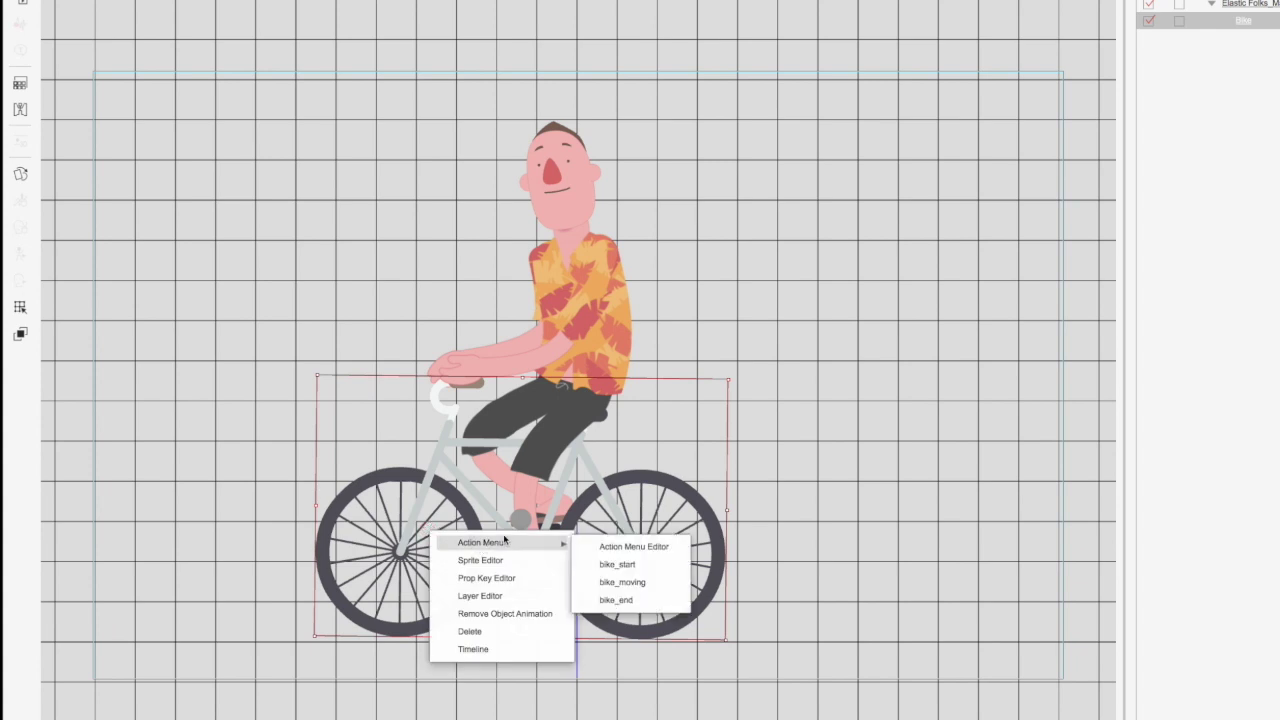
left_click(624, 582)
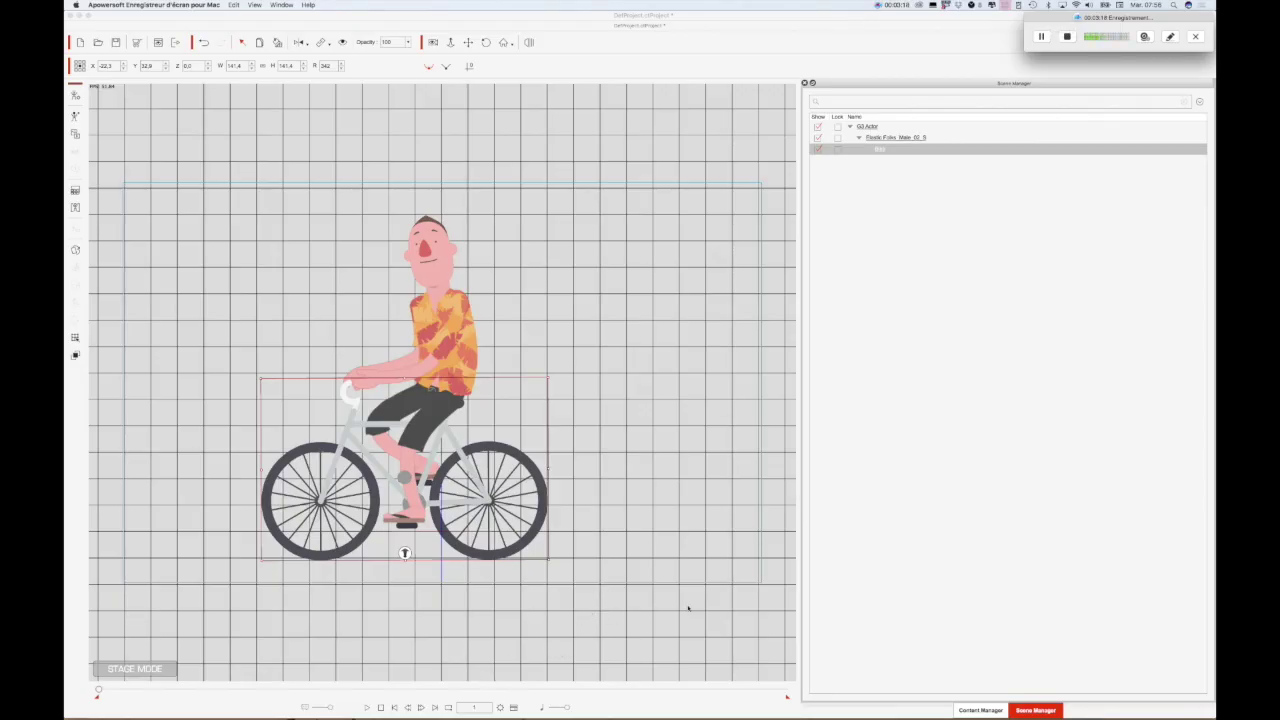
Open the timeline, place it above the stage, and show the character's Transform and Motion tracks.
left_click(514, 708)
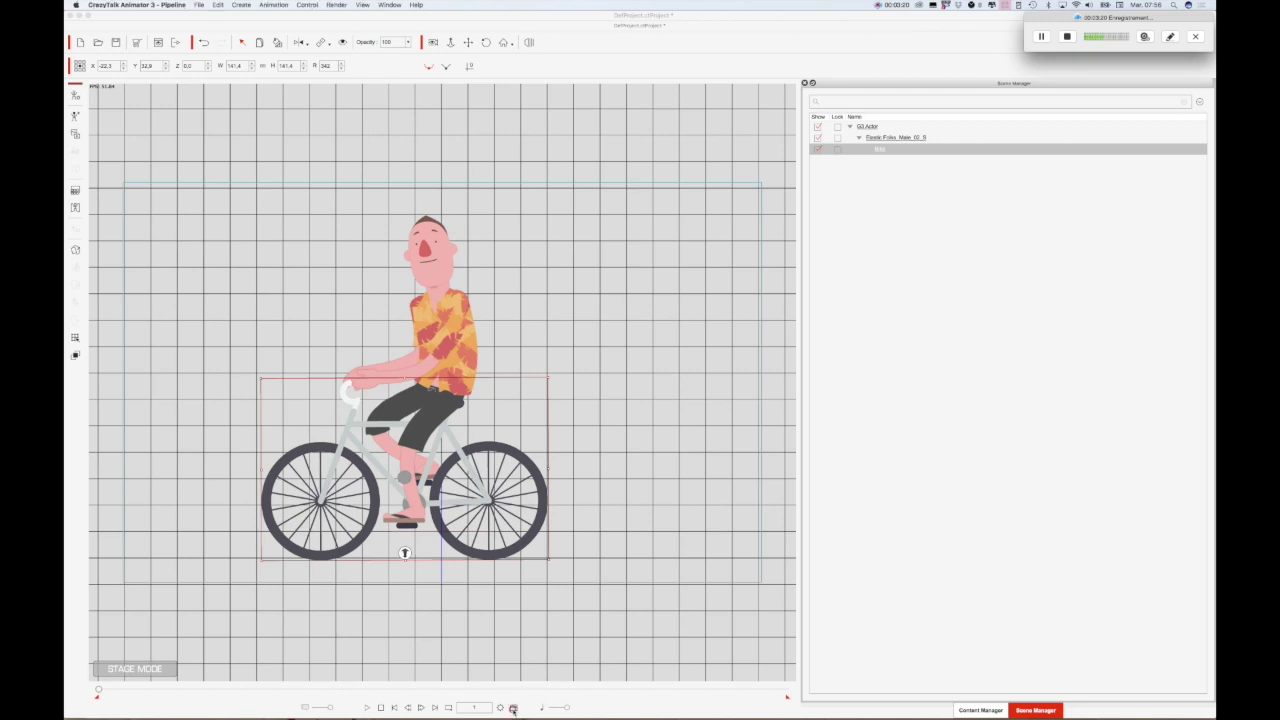
left_click_drag(500, 360, 448, 121)
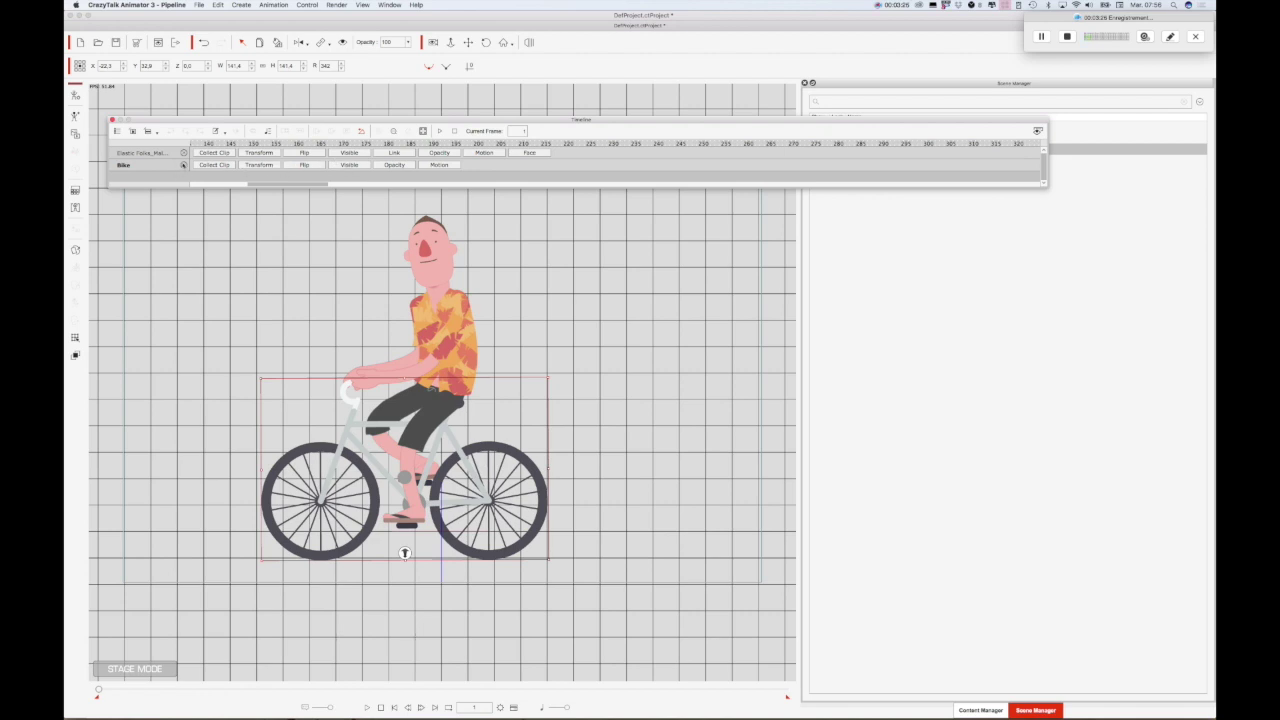
left_click(161, 152)
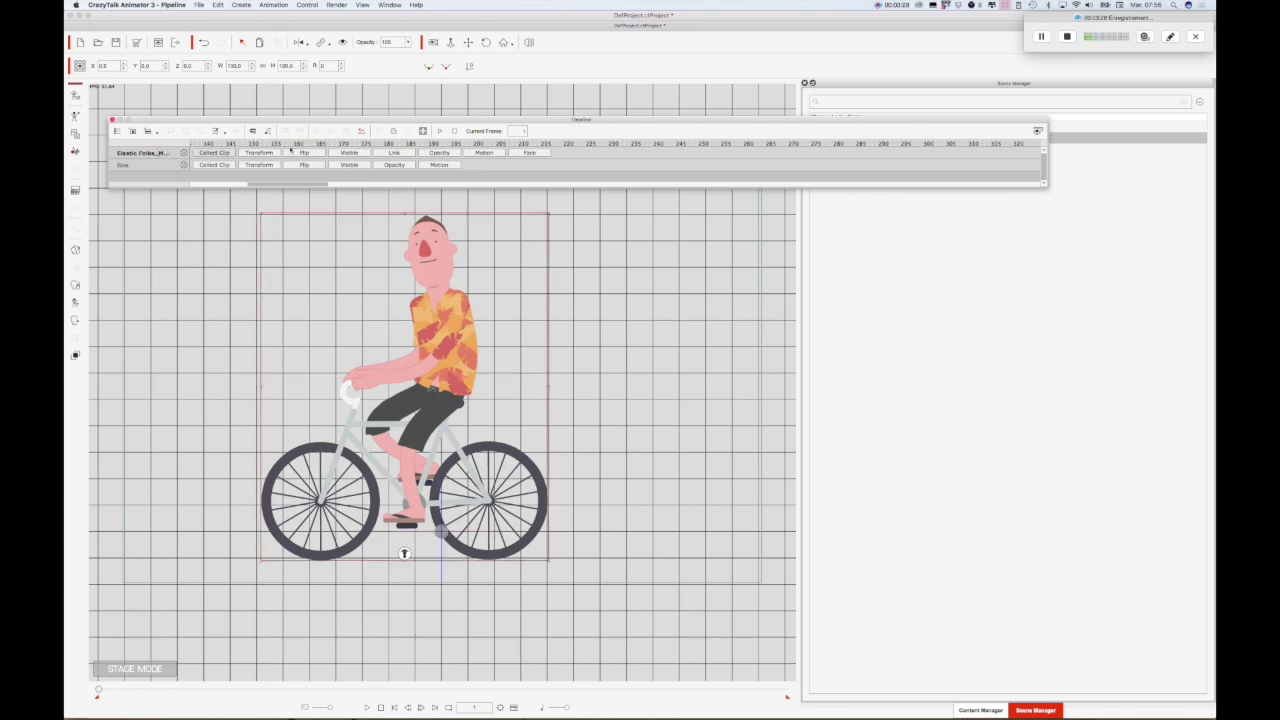
left_click(259, 152)
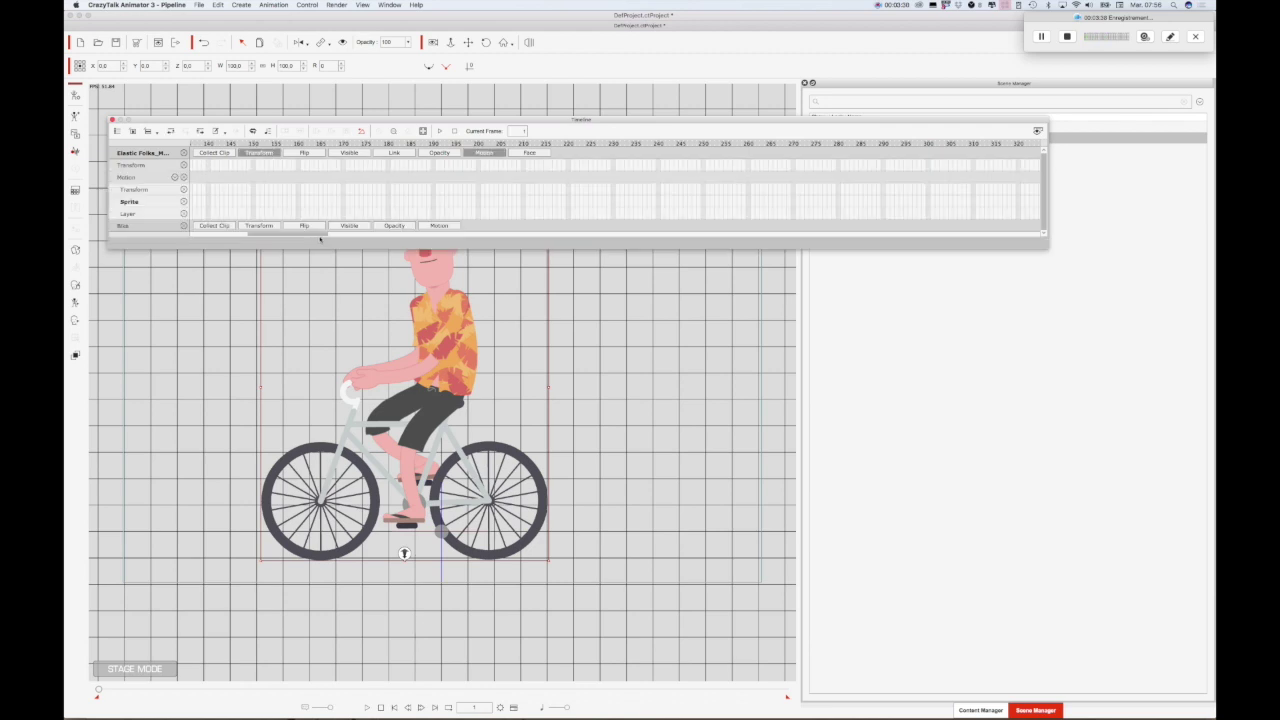
Loop the character's Ride Bike motion clip out past frame 185 and preview the animation.
left_click_drag(314, 237, 232, 245)
left_click(385, 177)
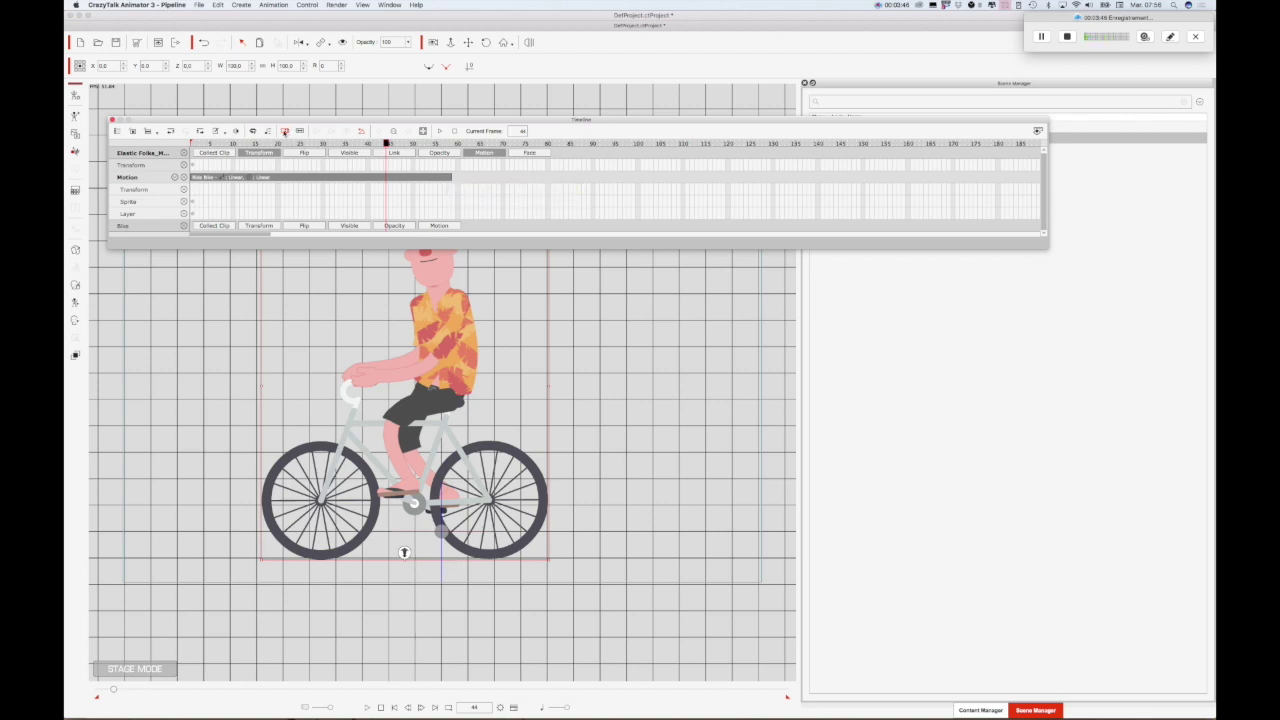
left_click_drag(451, 177, 1040, 178)
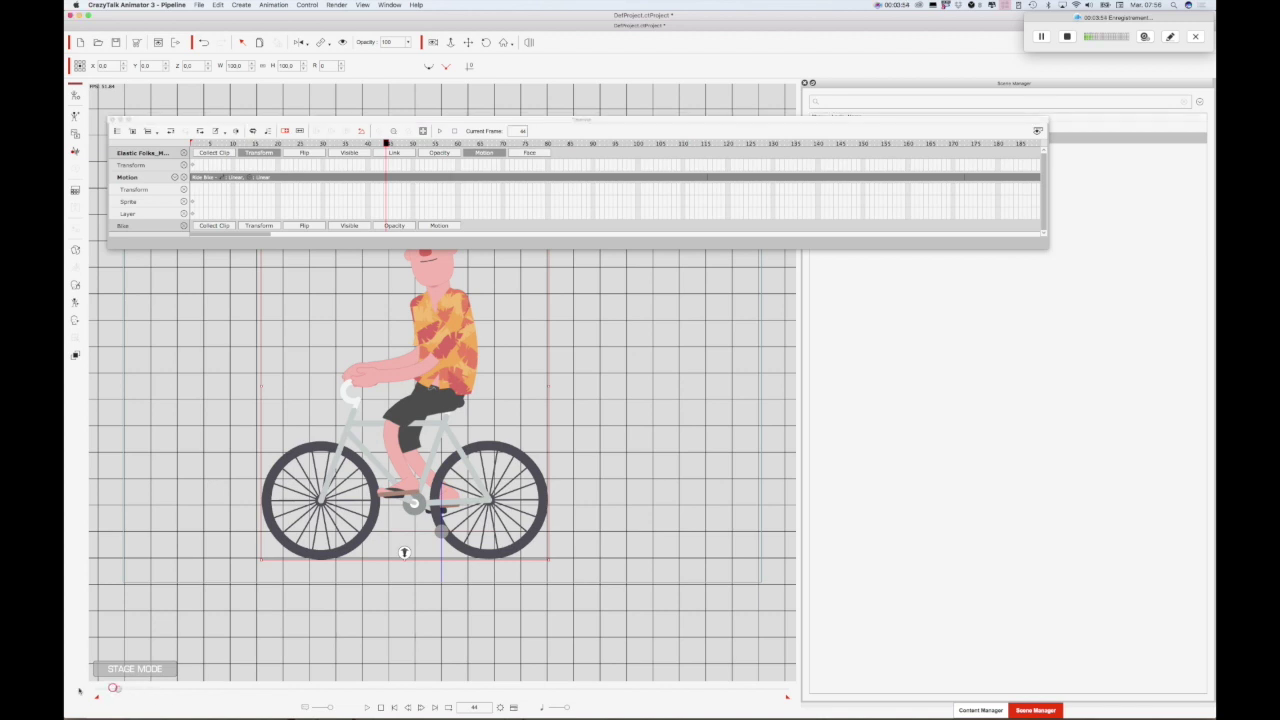
key("space")
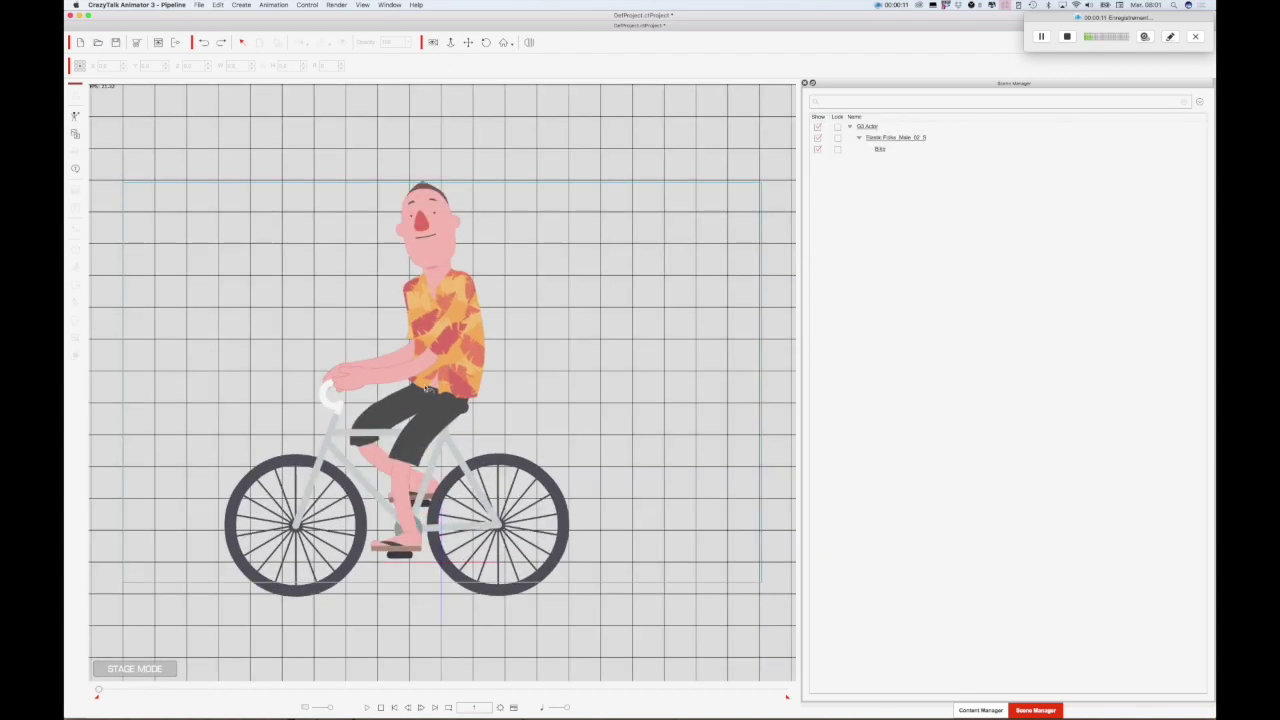
Scale the cyclist down to about 55% and move him just outside the camera frame's right edge, at X about 222.
left_click(433, 359)
left_click_drag(569, 176, 512, 296)
left_click_drag(494, 327, 486, 340)
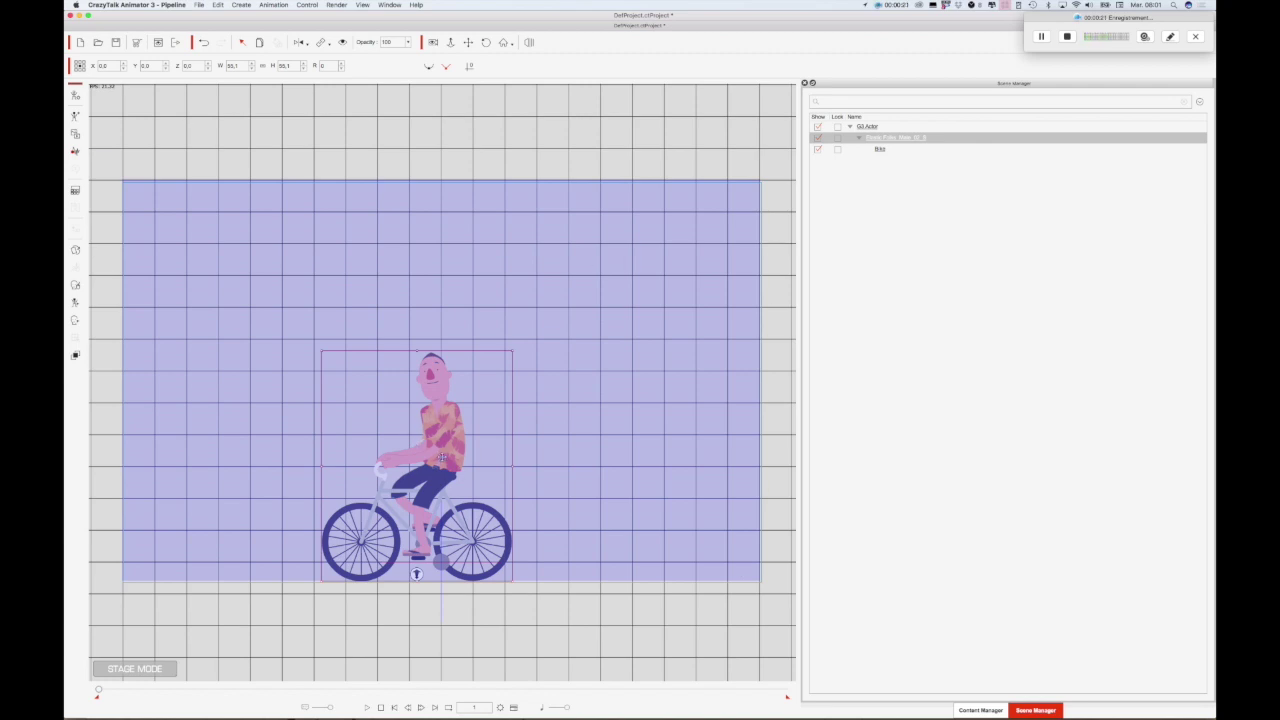
left_click_drag(437, 462, 877, 460)
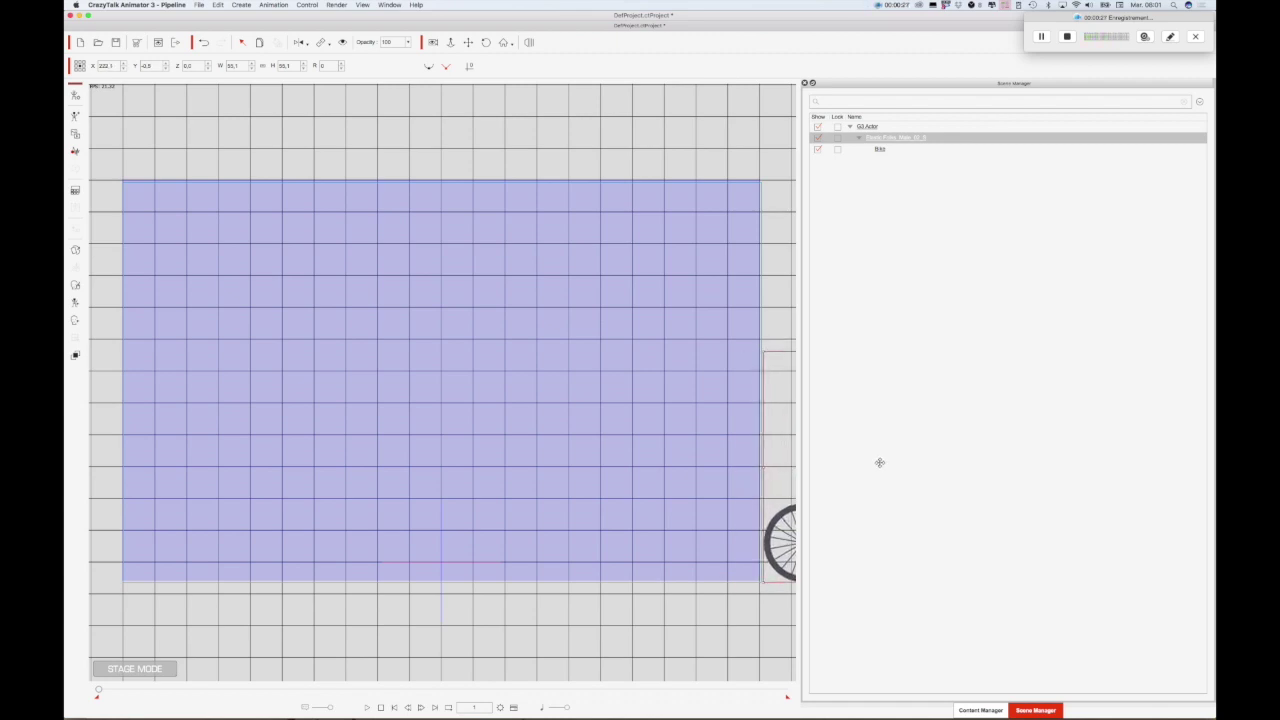
Add the Downtown Cafe scene from the Café et Restaurant templates, and move and enlarge the whole scene to fill the camera frame.
left_click(980, 710)
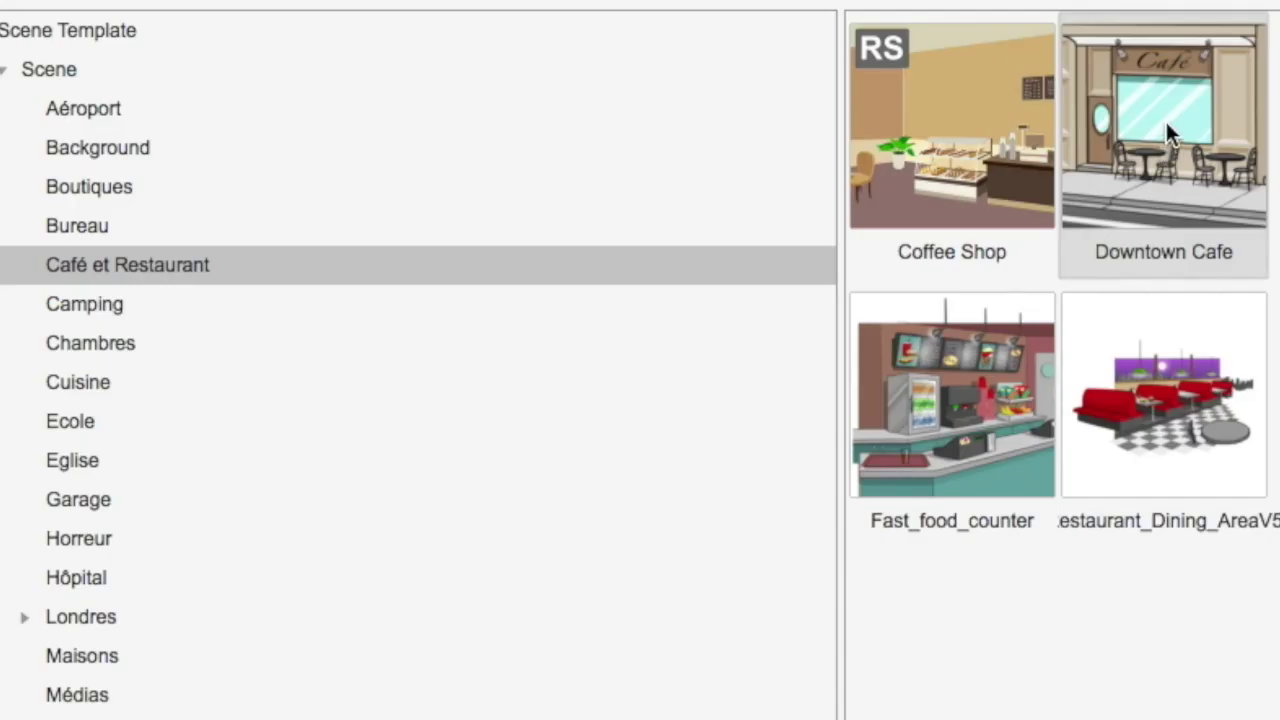
left_click(1167, 124)
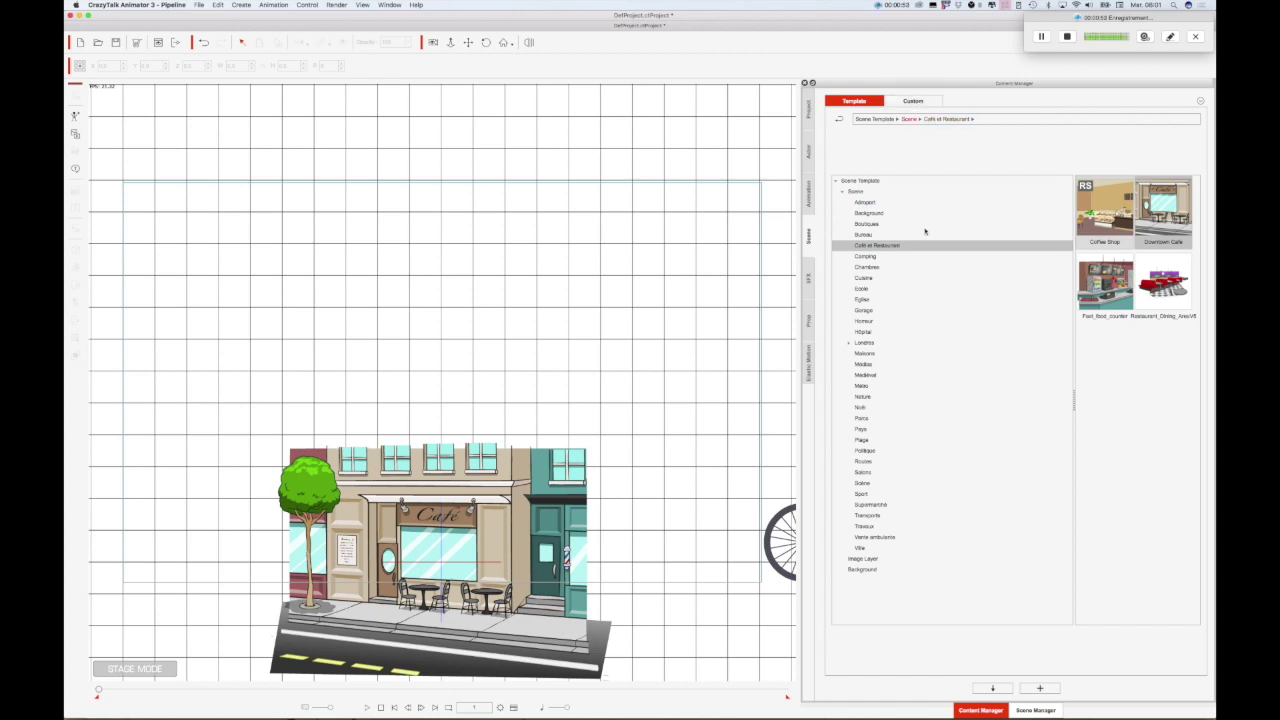
left_click(1034, 711)
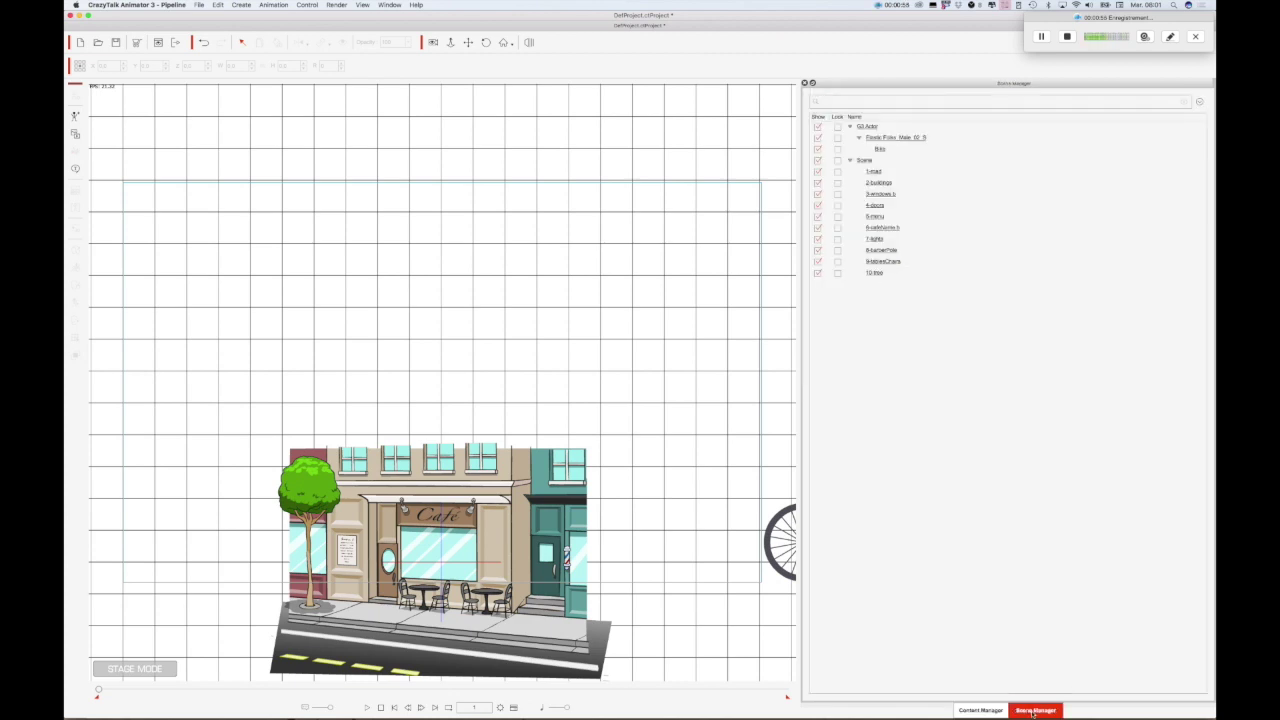
left_click(864, 161)
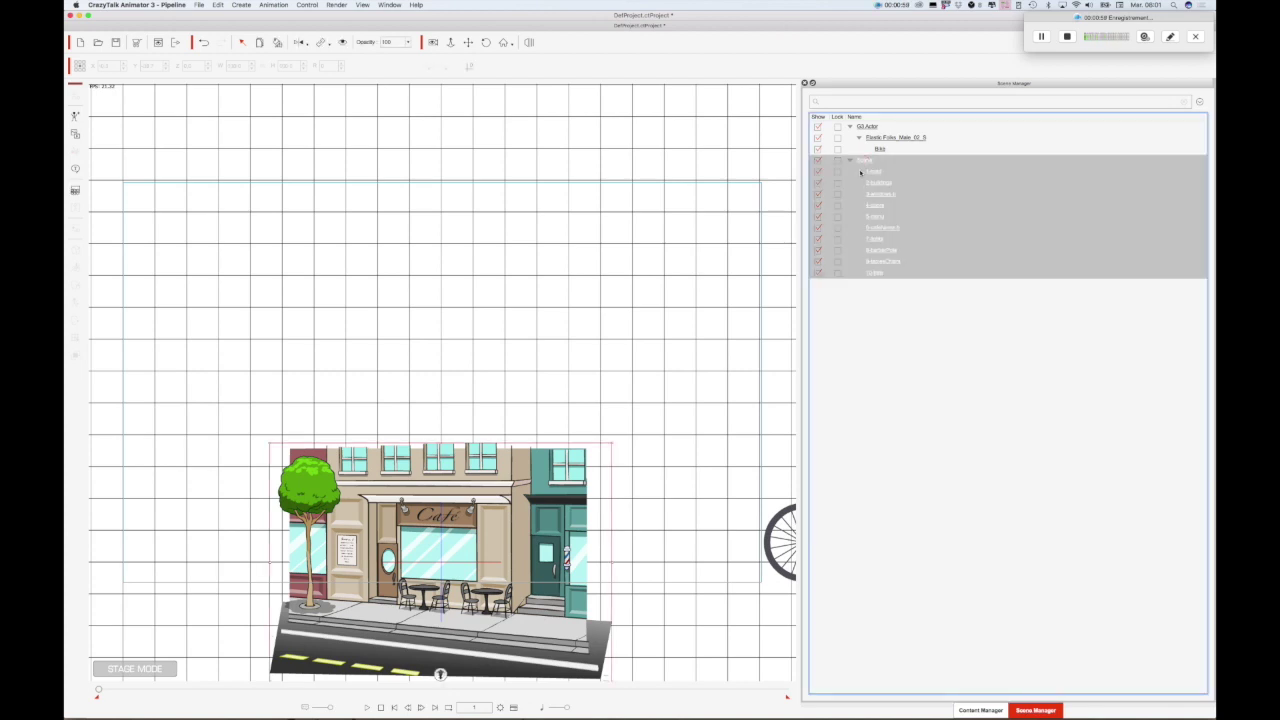
left_click_drag(487, 549, 464, 373)
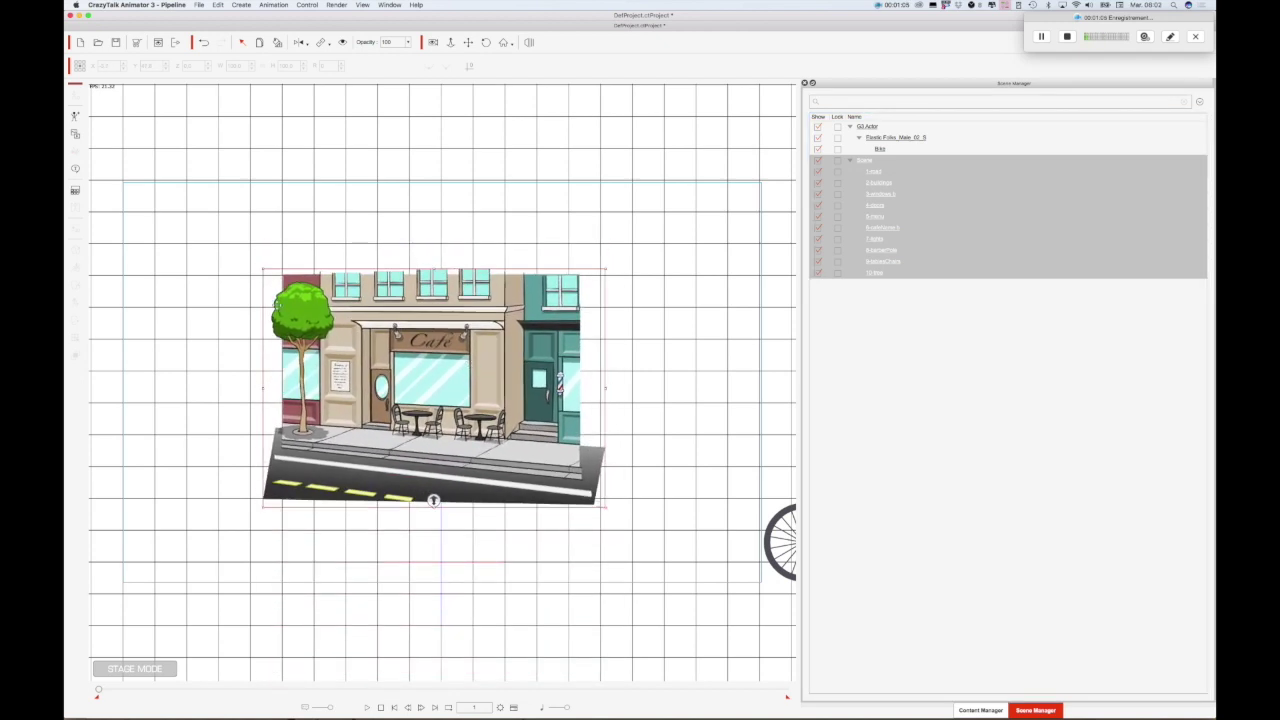
left_click_drag(263, 270, 64, 116)
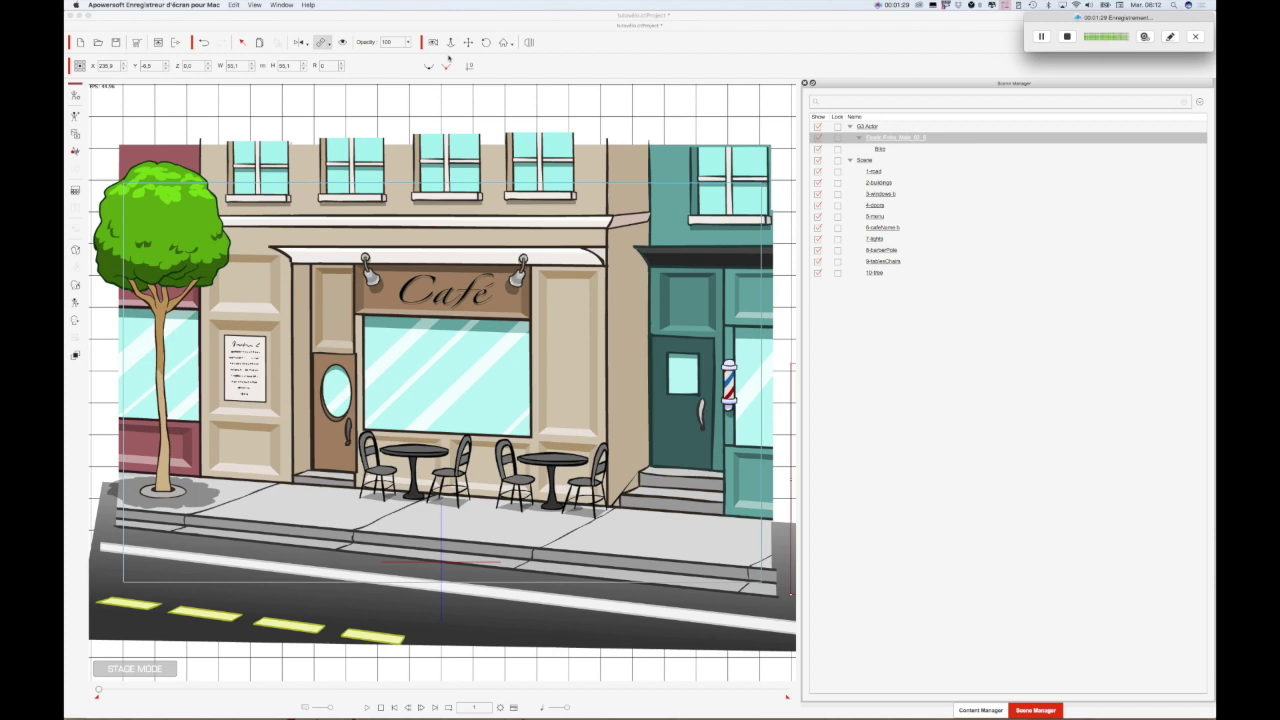
Move the cyclist onto the road before the café and bring him forward in depth, in front of the scenery.
left_click(451, 43)
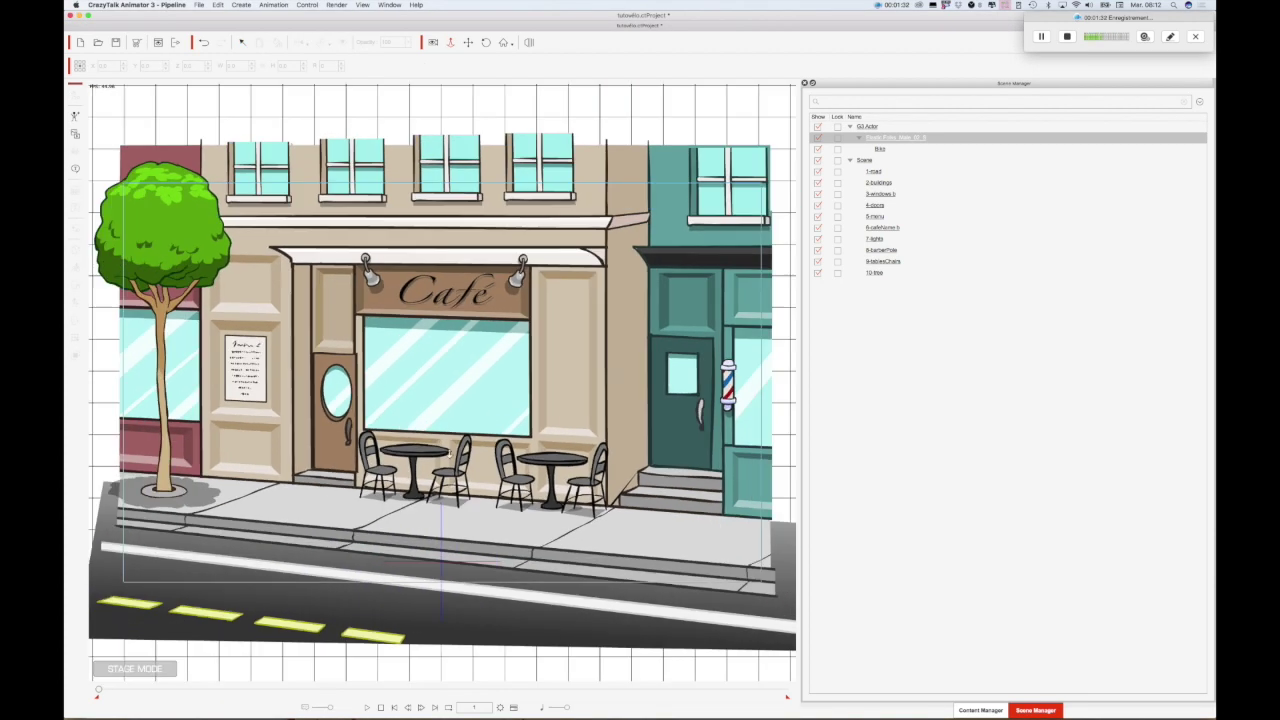
scroll(443, 456, "down", 5)
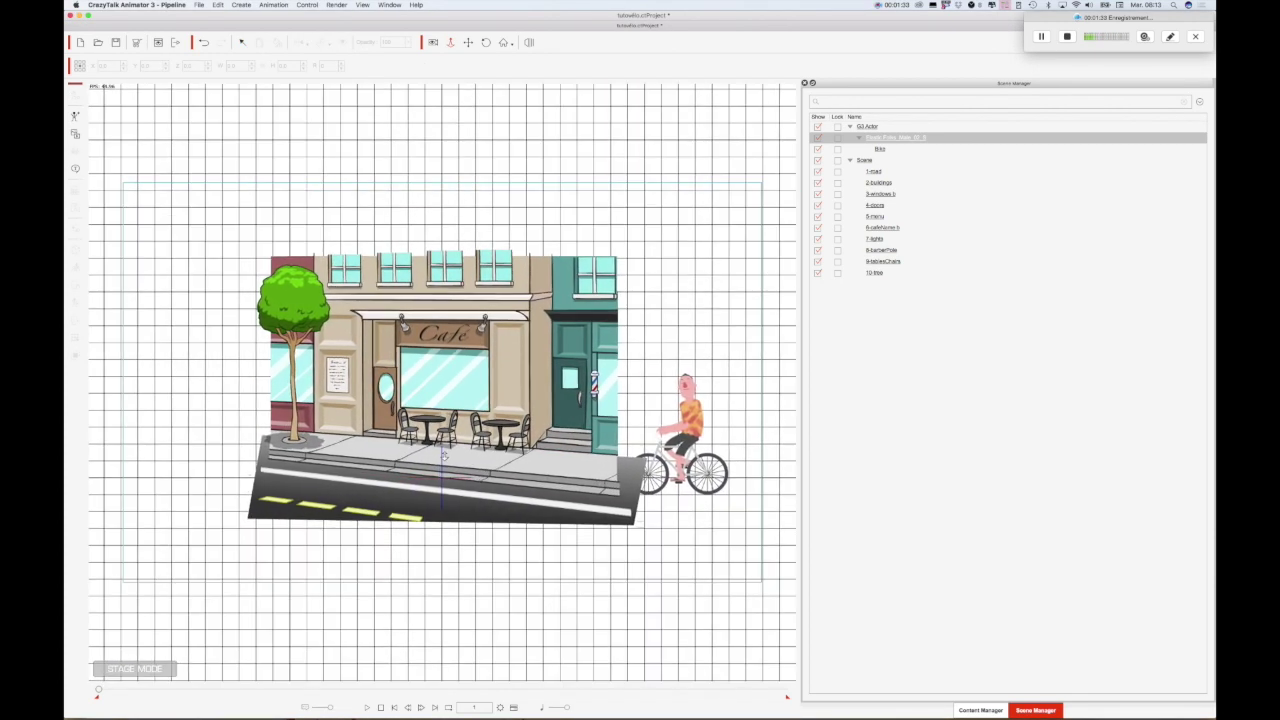
left_click(243, 42)
left_click(679, 447)
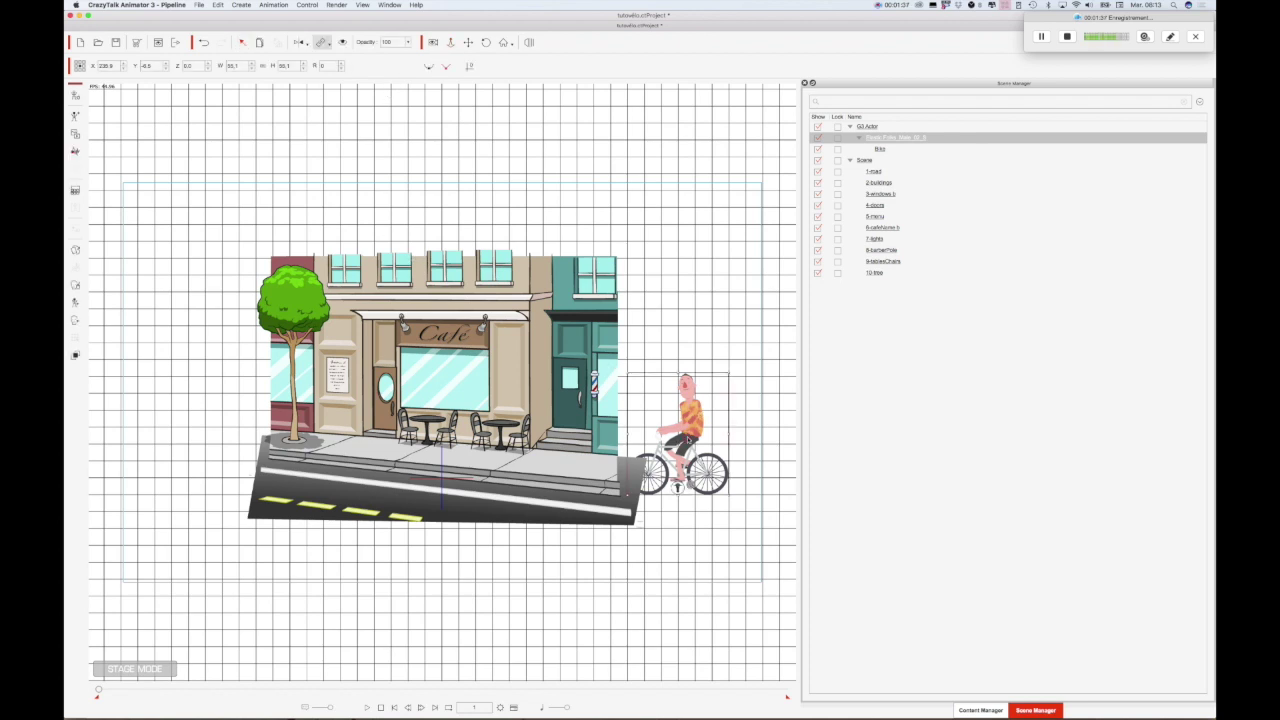
left_click_drag(678, 487, 472, 493)
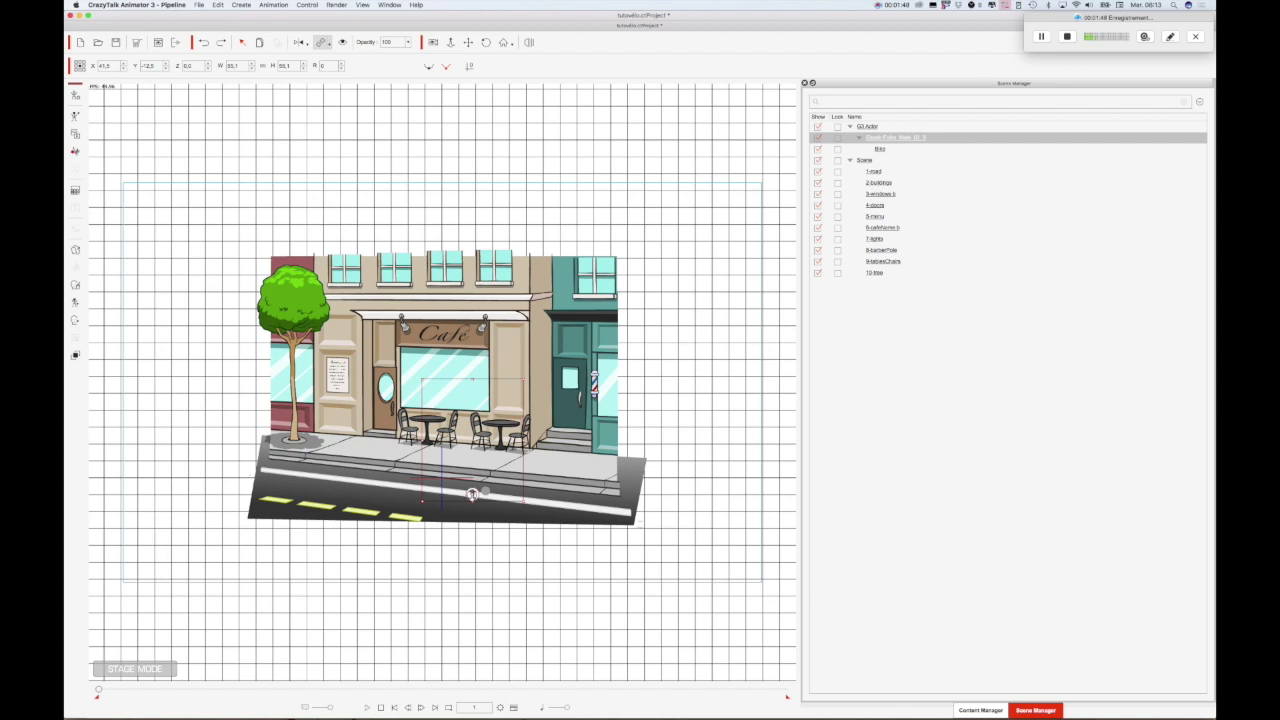
left_click_drag(472, 494, 472, 498)
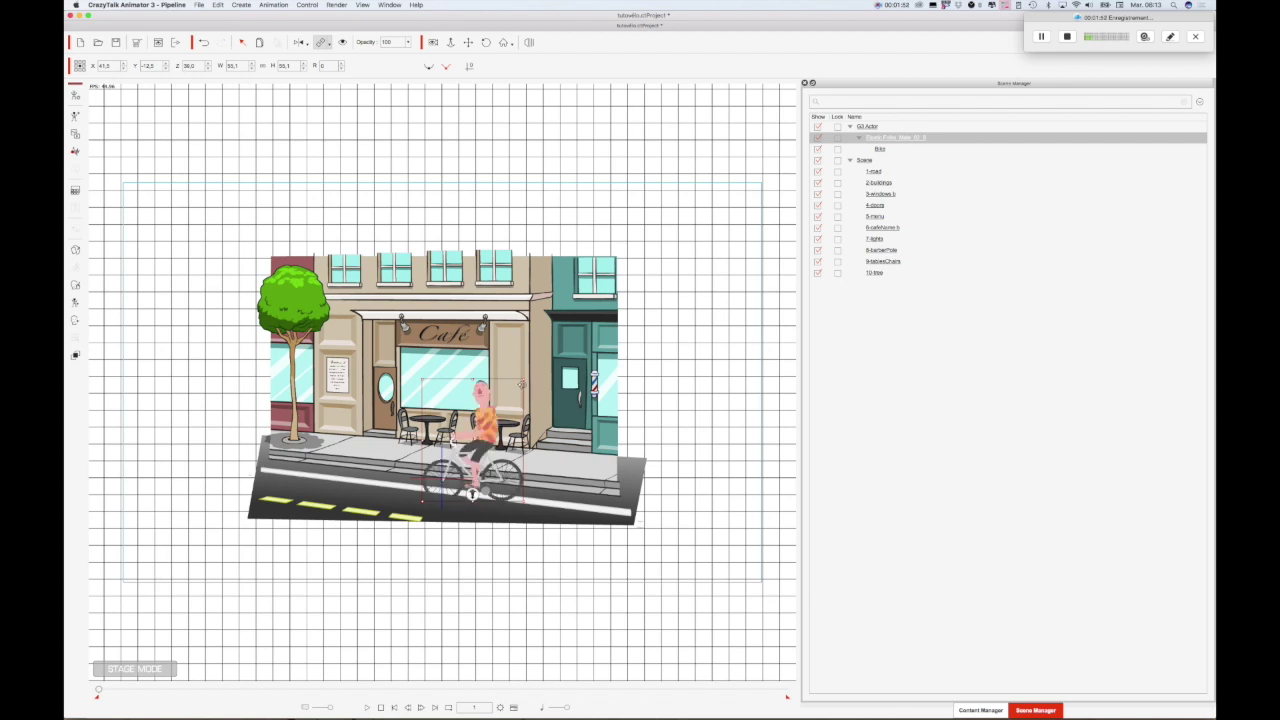
Enlarge the cyclist to about 64% and place him just outside the camera frame's right edge.
left_click_drag(523, 379, 538, 363)
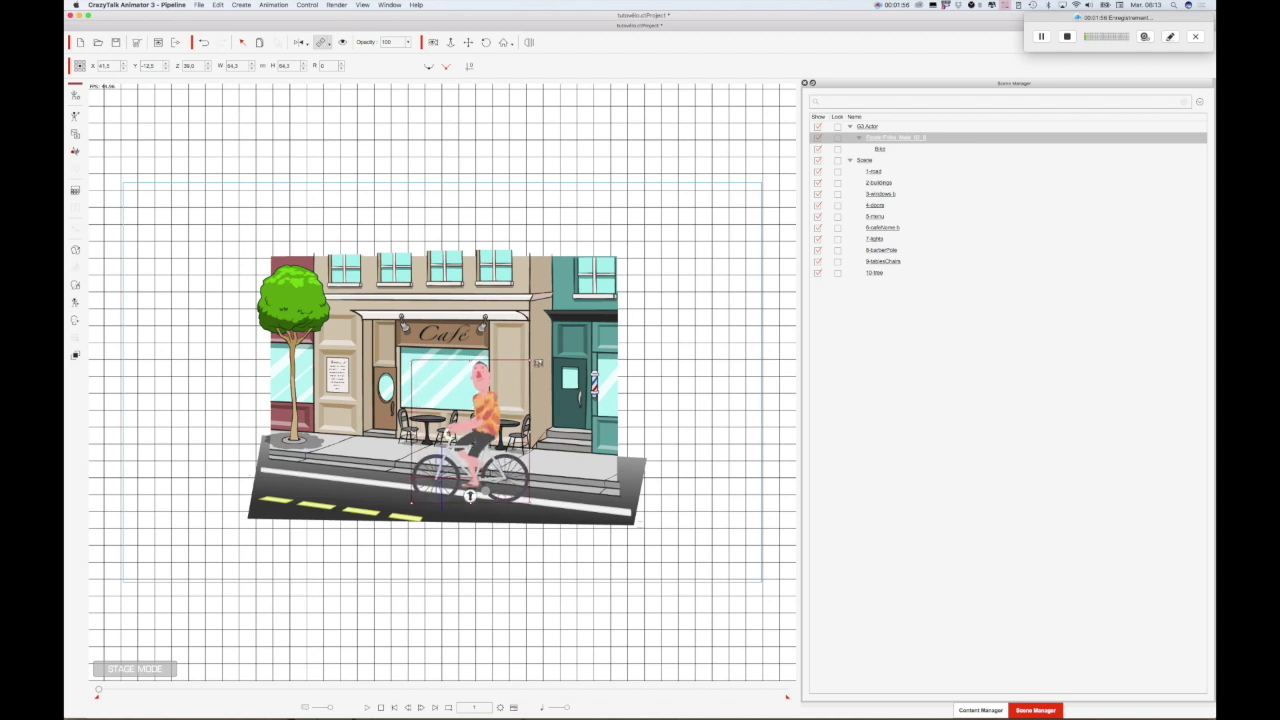
left_click(505, 43)
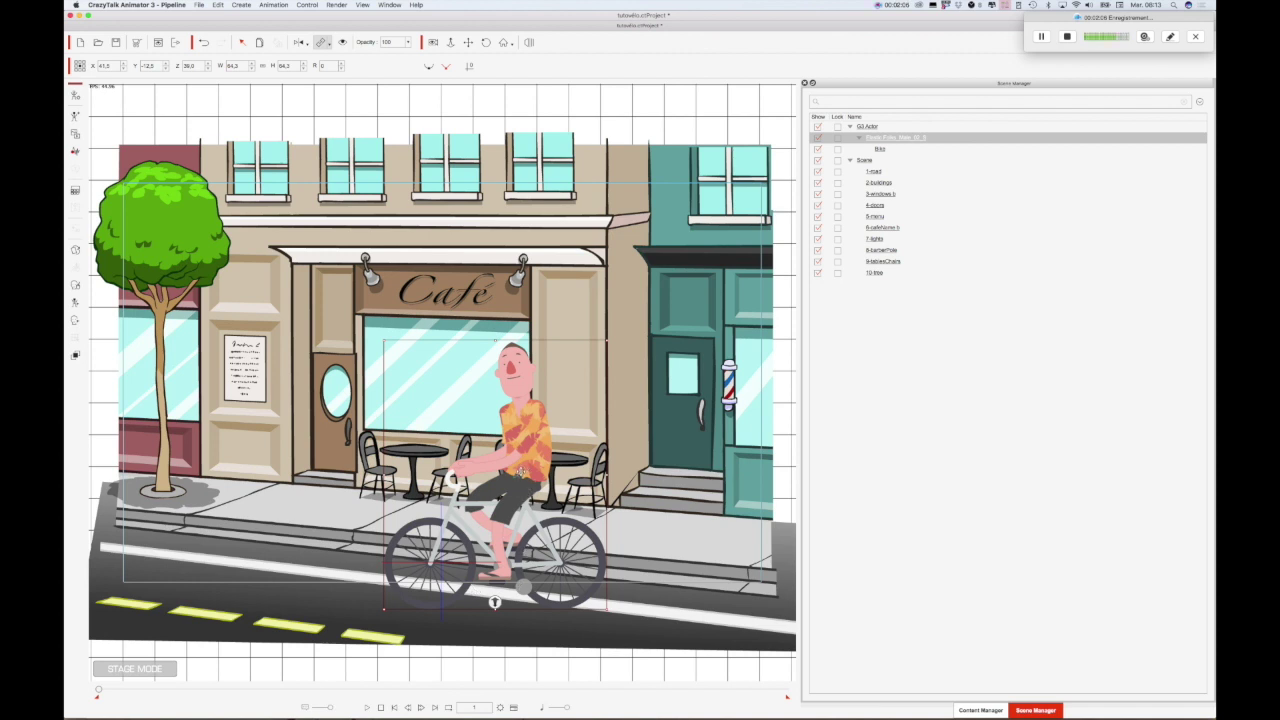
left_click_drag(520, 470, 900, 462)
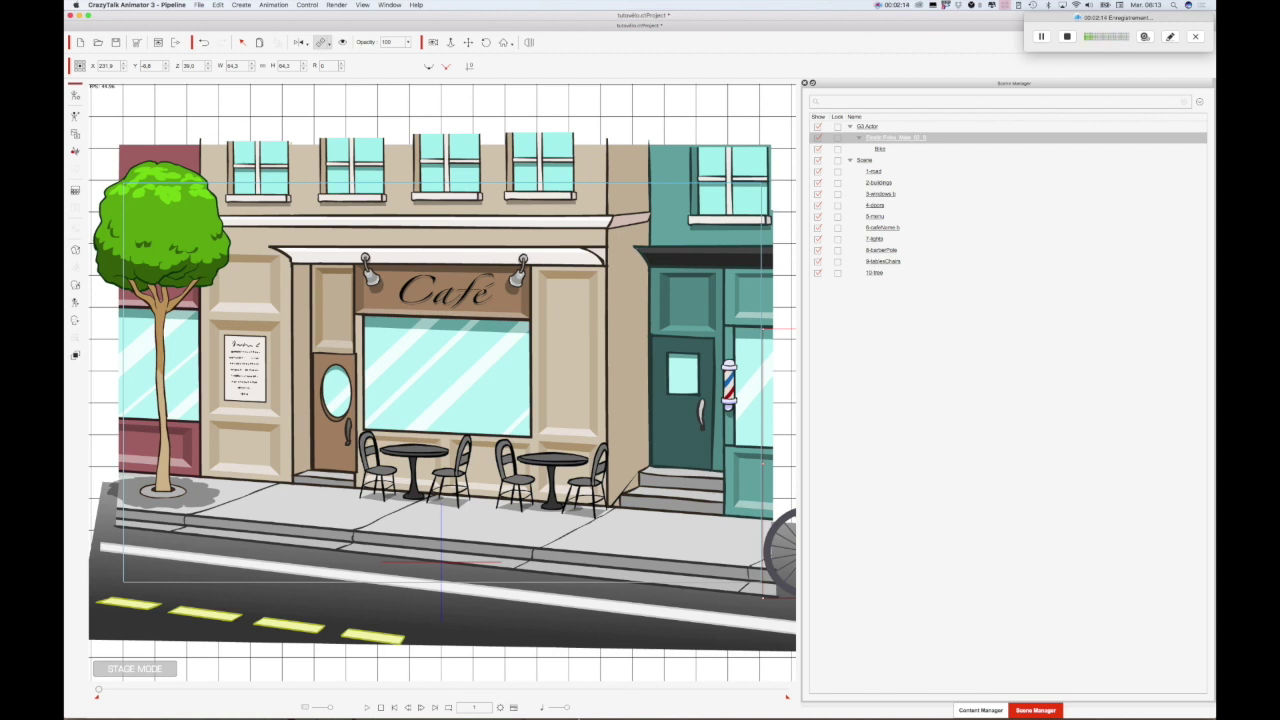
Open the timeline and show the character's Transform and Motion tracks.
left_click(513, 707)
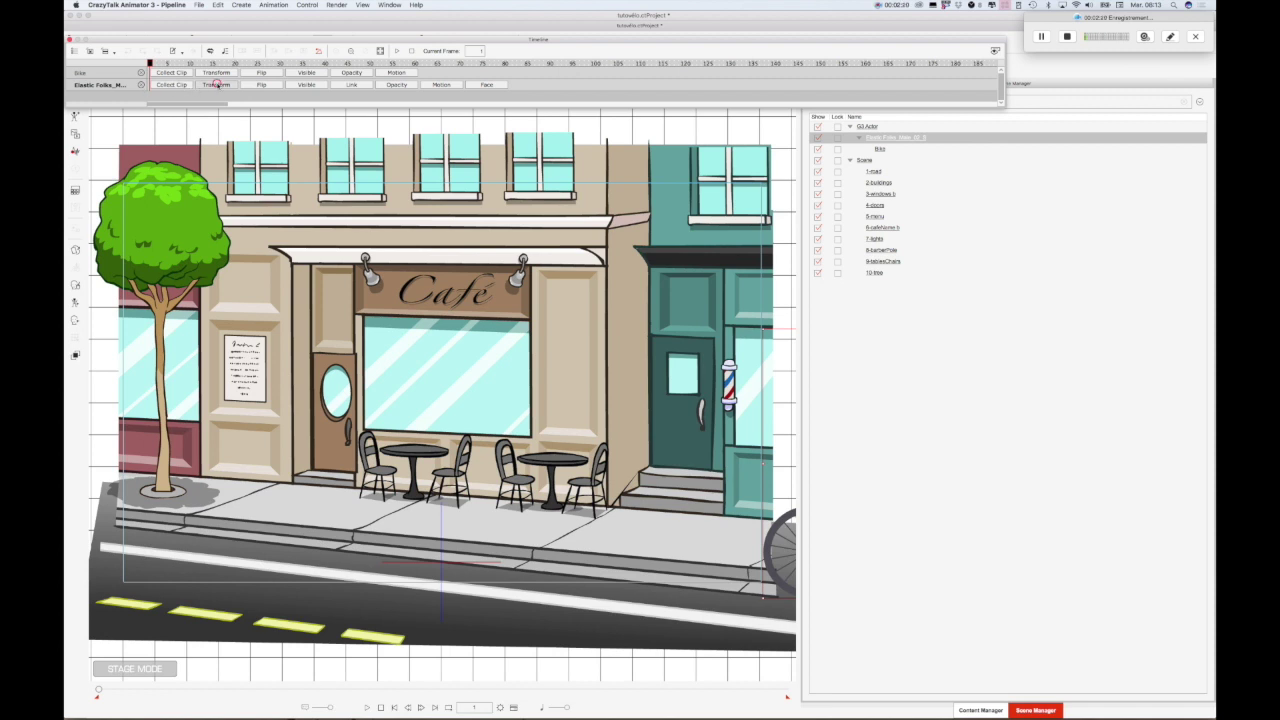
left_click(215, 85)
left_click(433, 85)
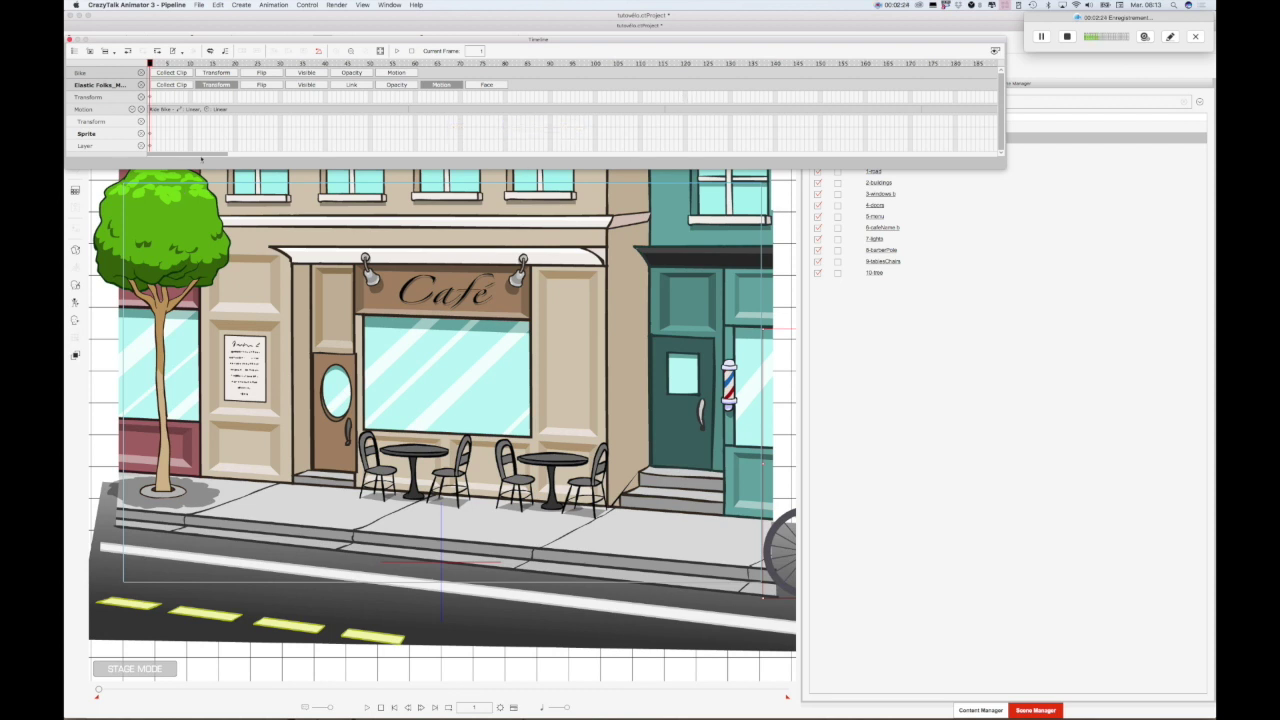
At the end of the Ride Bike clip, around frame 229, keyframe the cyclist past the camera frame's left edge, at X about -212.
left_click_drag(200, 155, 242, 155)
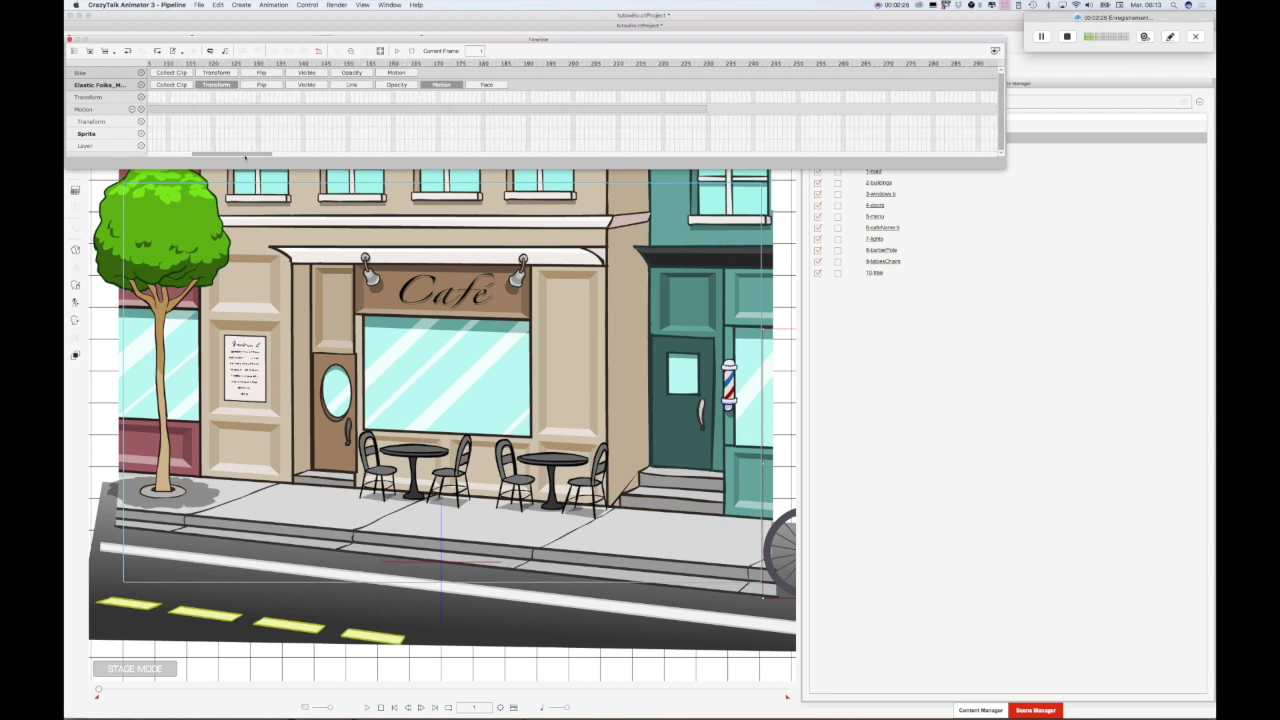
left_click(705, 63)
left_click(111, 99)
left_click_drag(779, 525, 138, 524)
left_click_drag(301, 484, 67, 482)
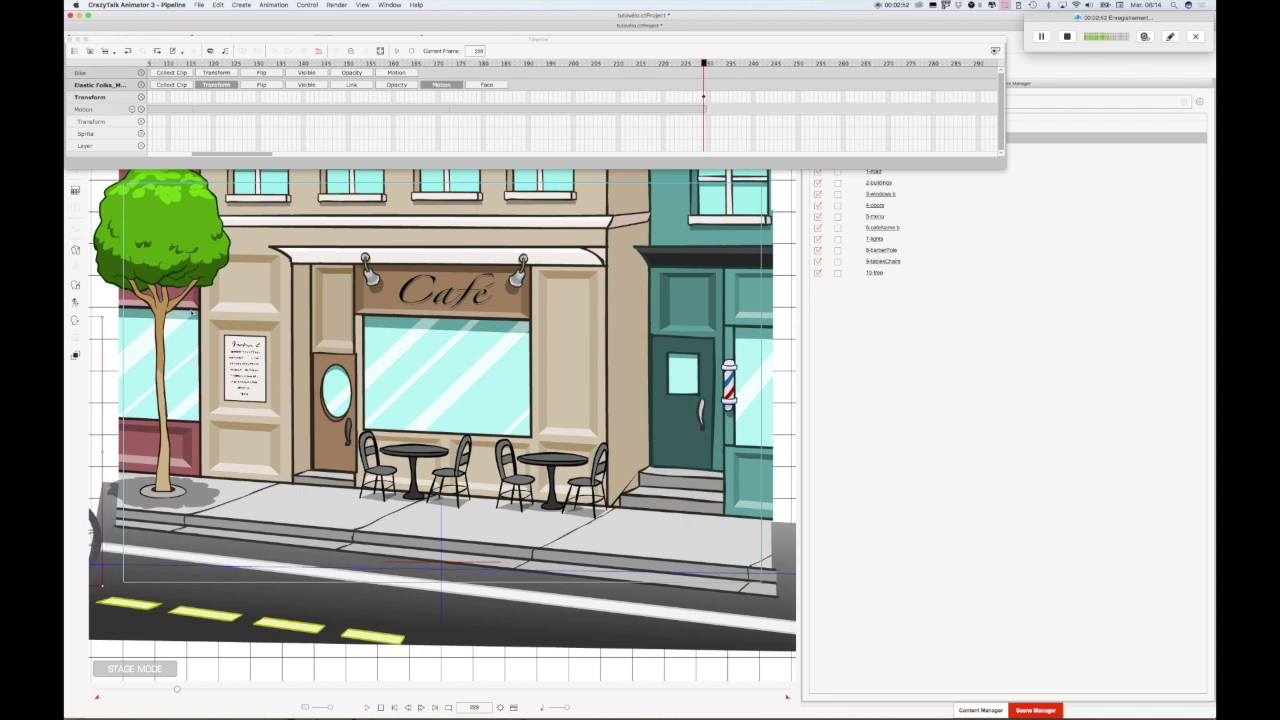
left_click(68, 39)
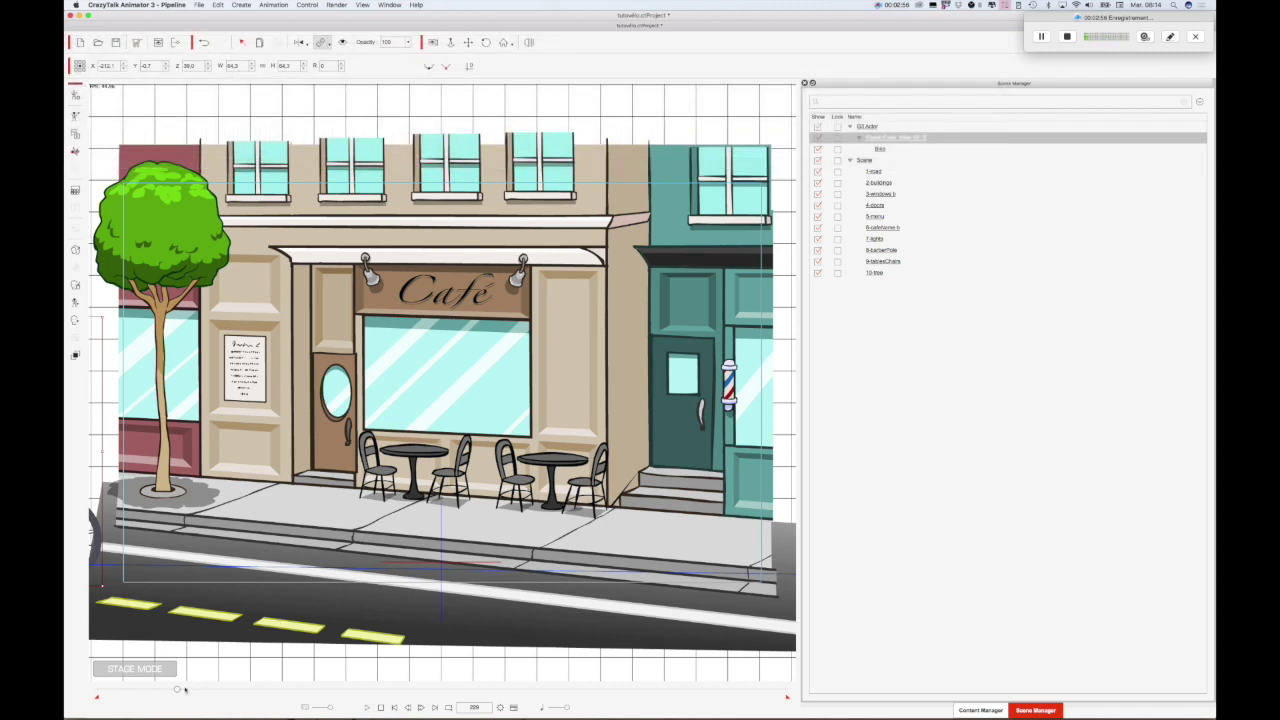
Play the animation from the first frame to check the cyclist's ride across the café scene.
left_click_drag(177, 689, 63, 697)
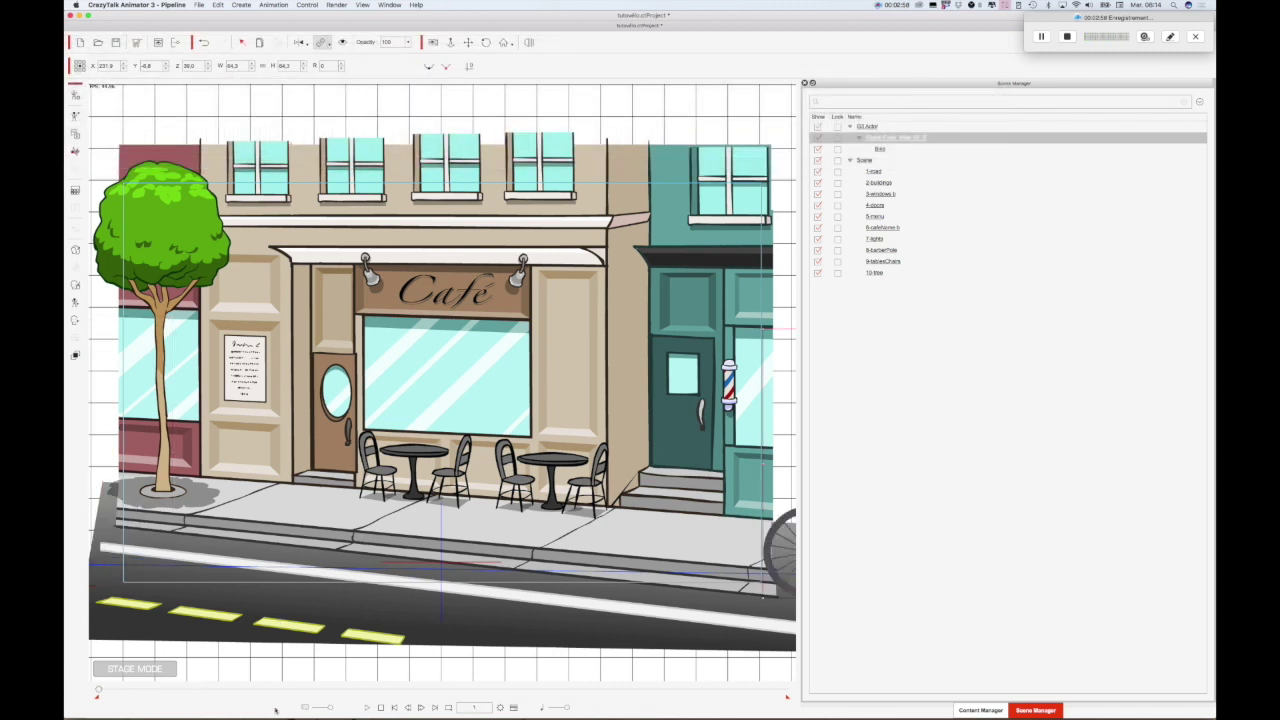
left_click(367, 707)
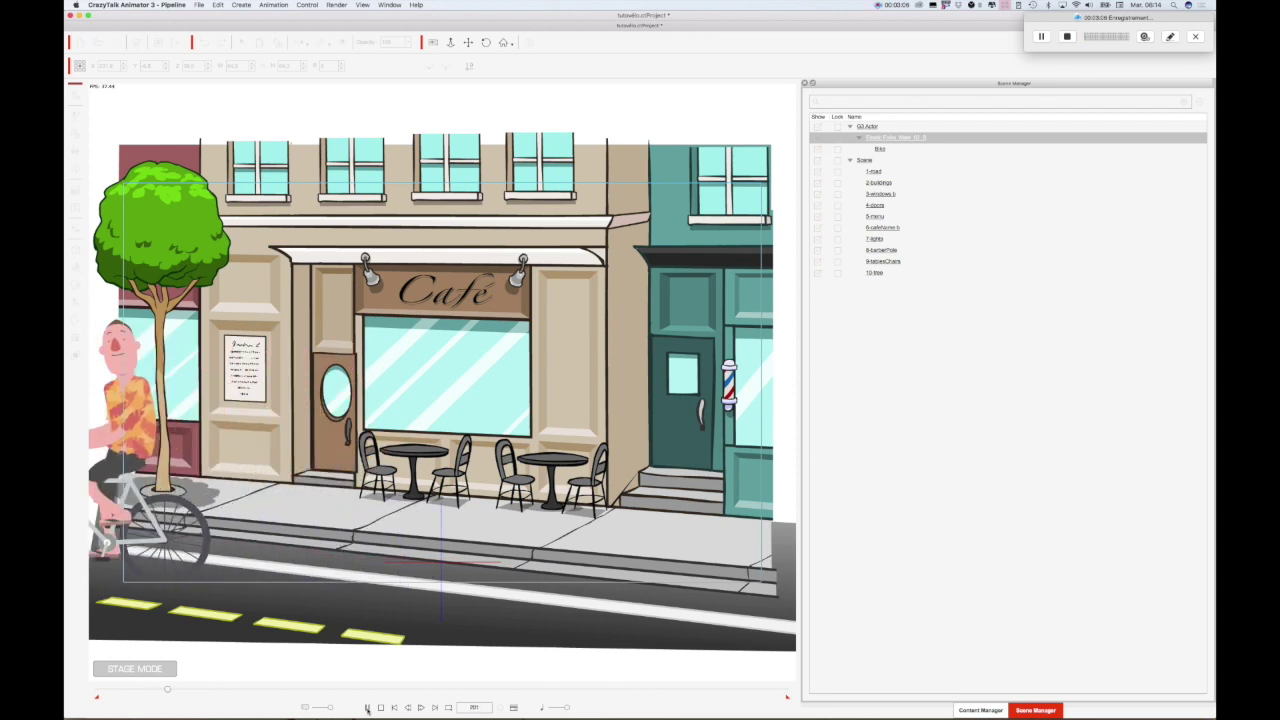
left_click(367, 707)
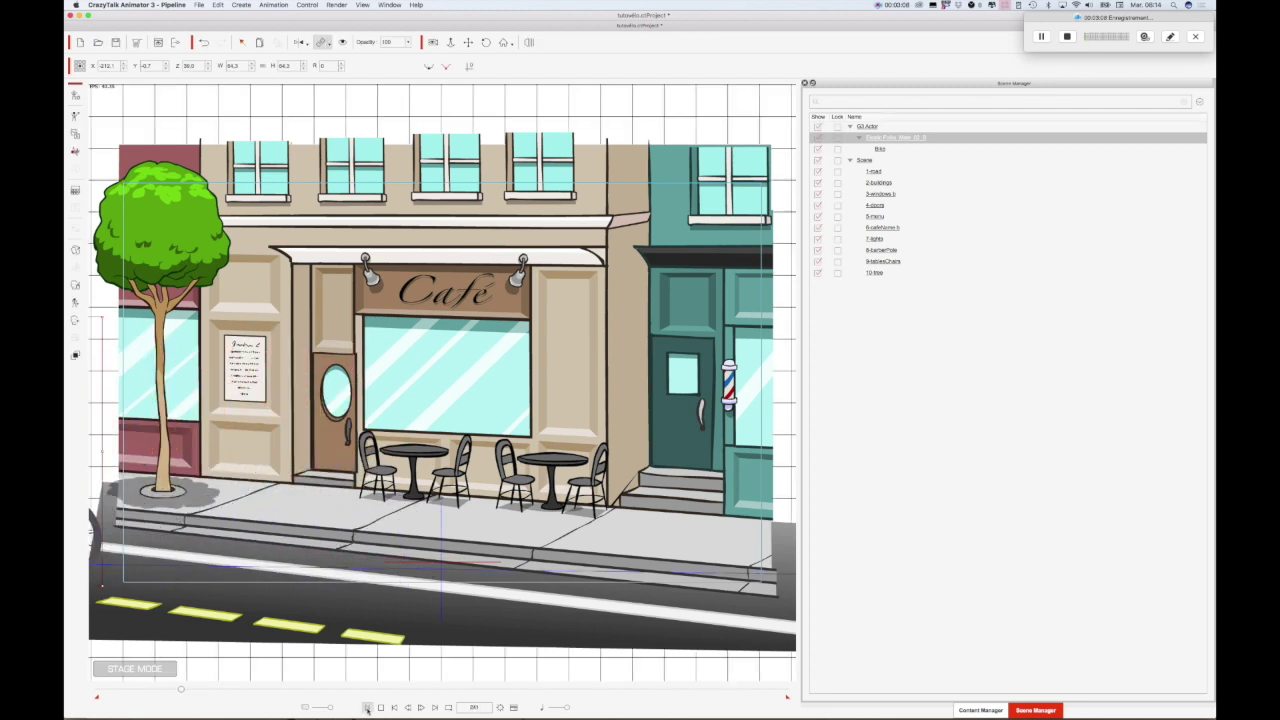
Return to frame 1 and open Face Puppet for the cyclist, choosing the second face animation profile and second full face control.
left_click_drag(181, 690, 76, 689)
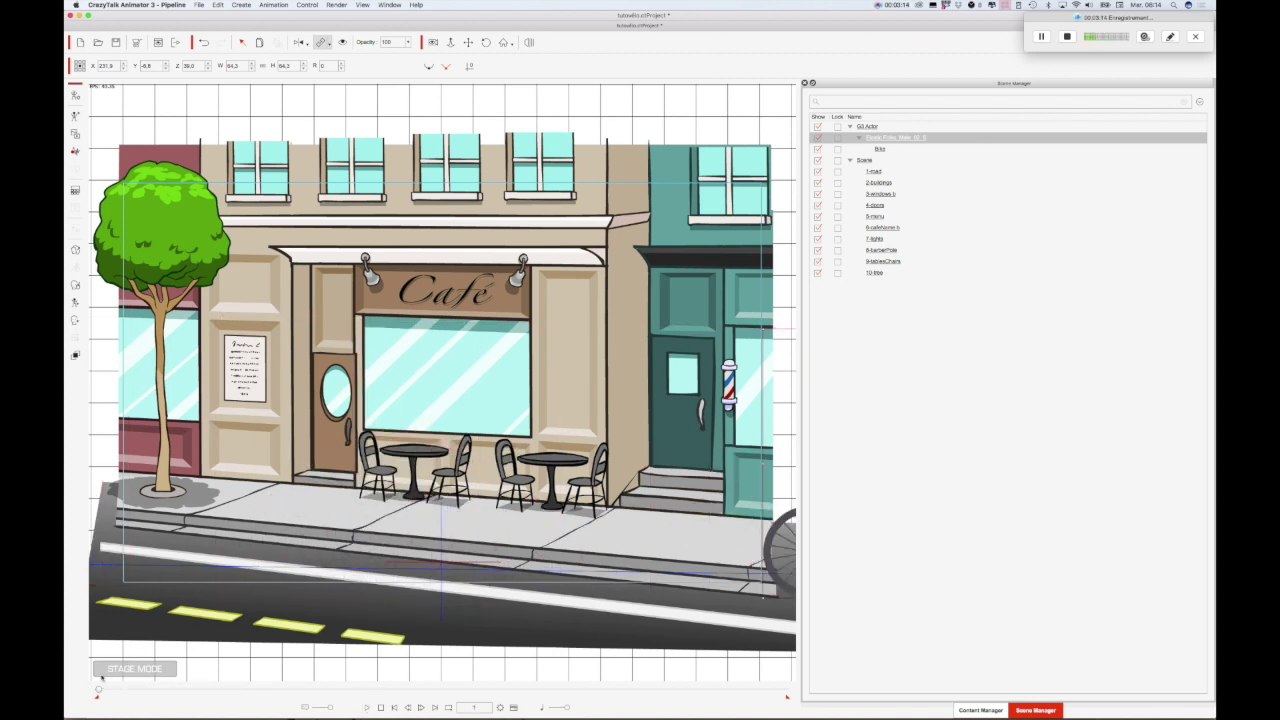
left_click(75, 287)
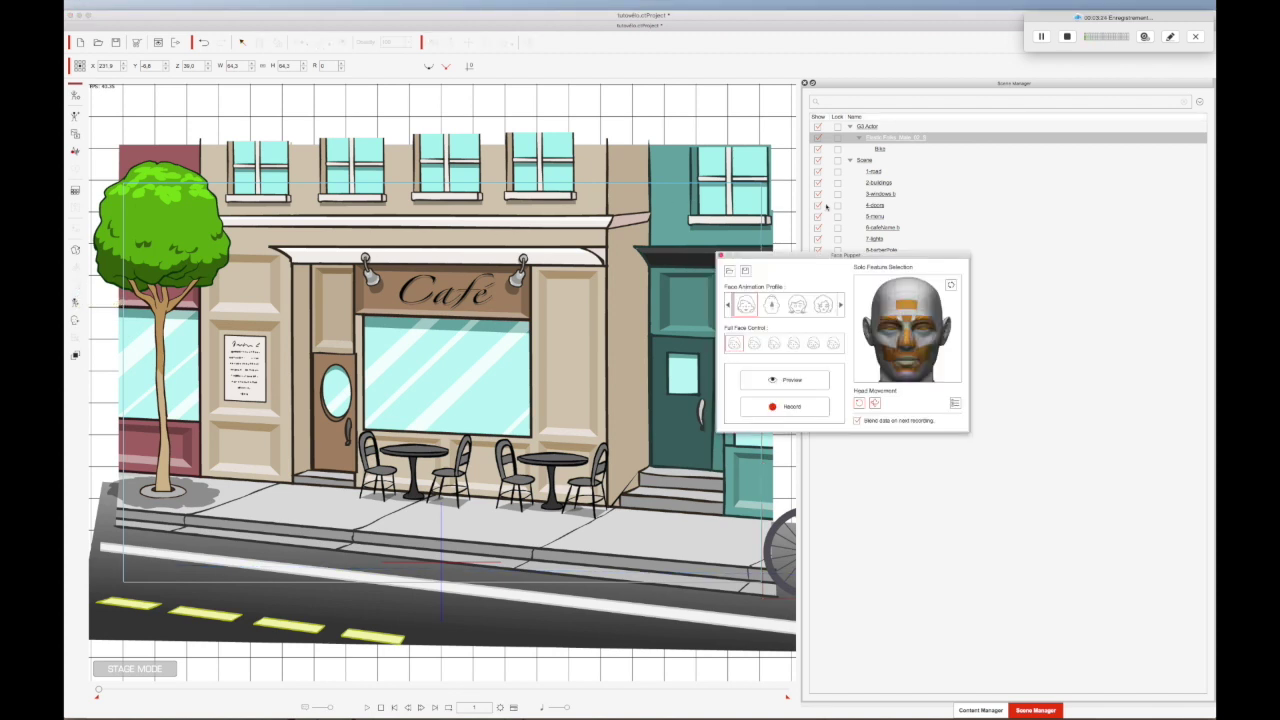
left_click_drag(796, 259, 911, 232)
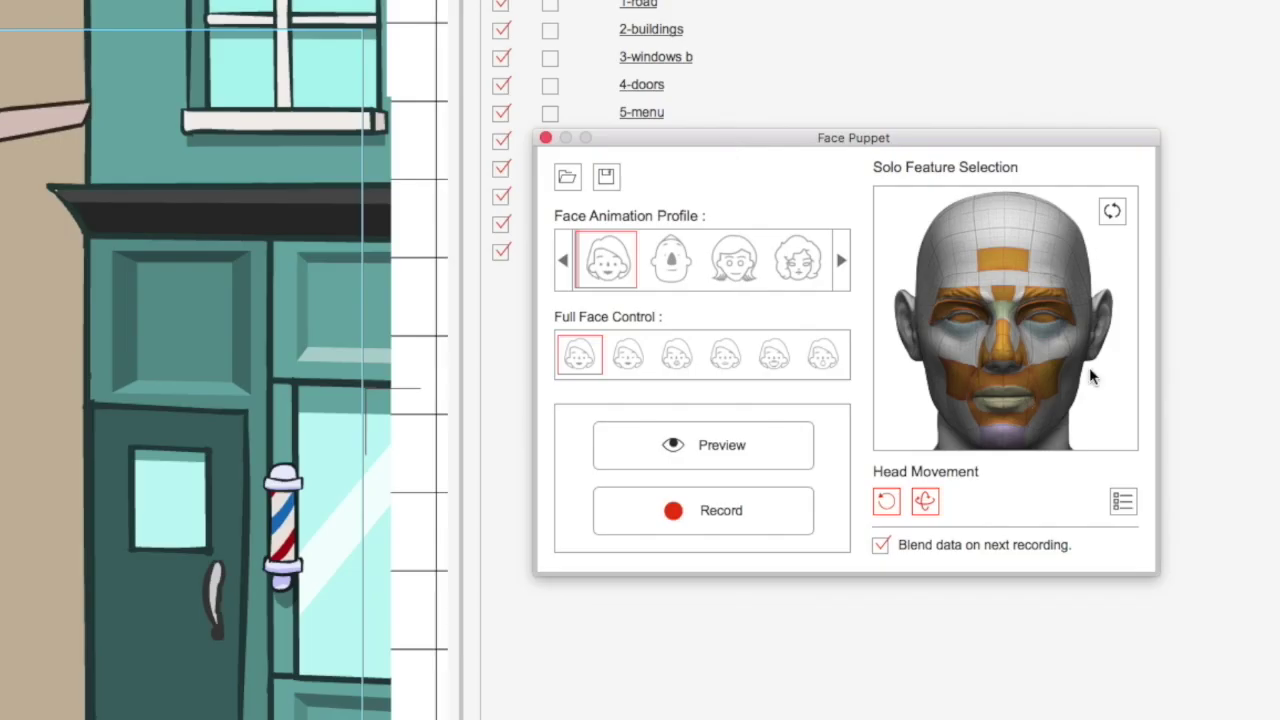
left_click(672, 263)
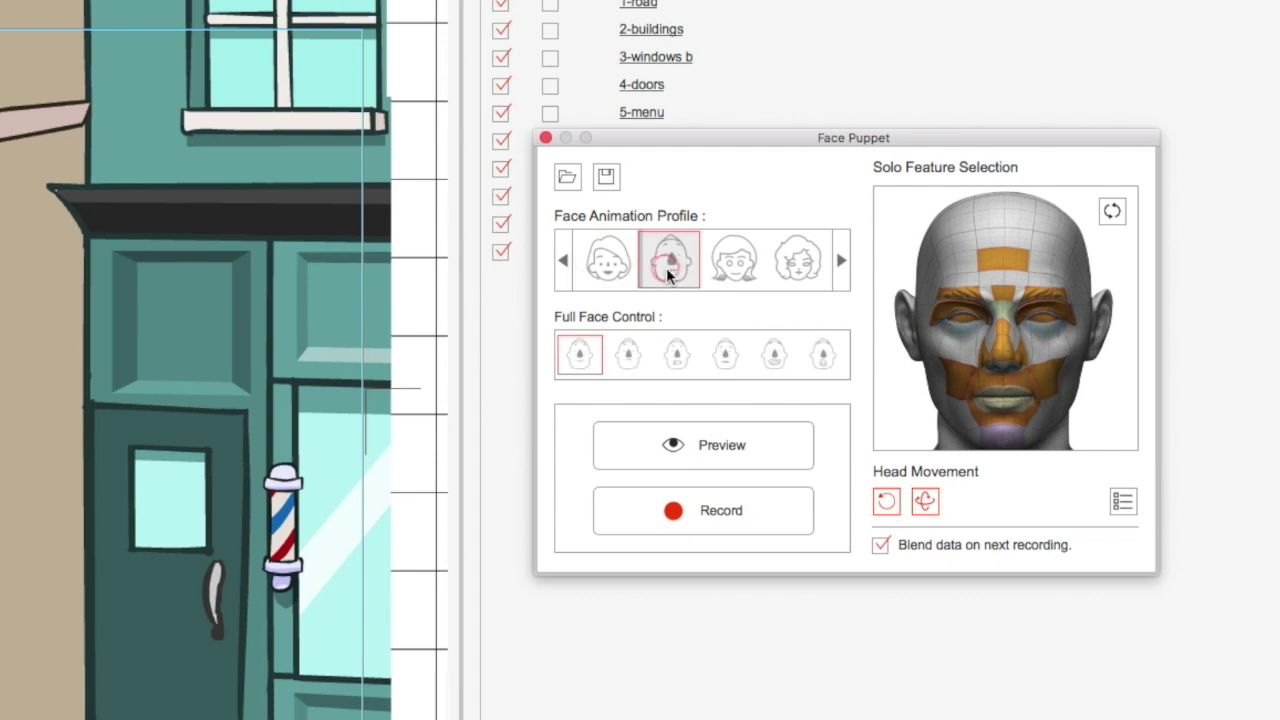
left_click(629, 360)
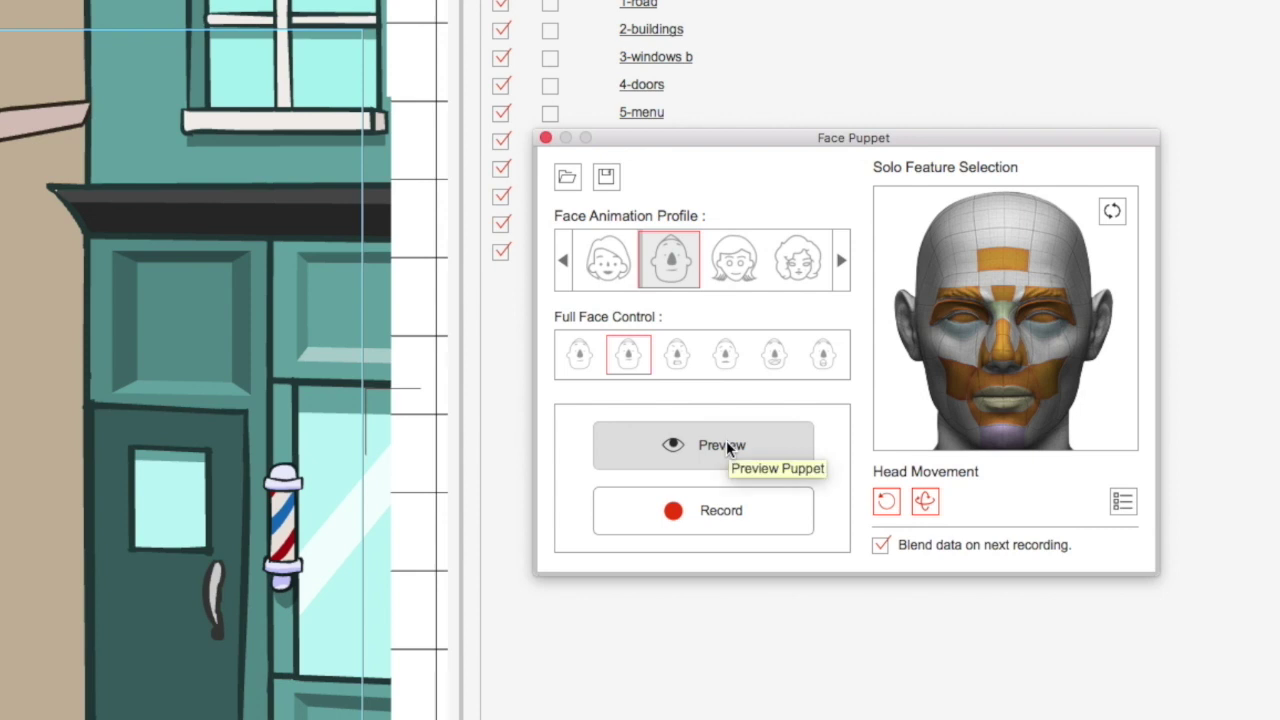
Record a Face Puppet performance for the cyclist over the full ride and play back the result.
left_click(707, 513)
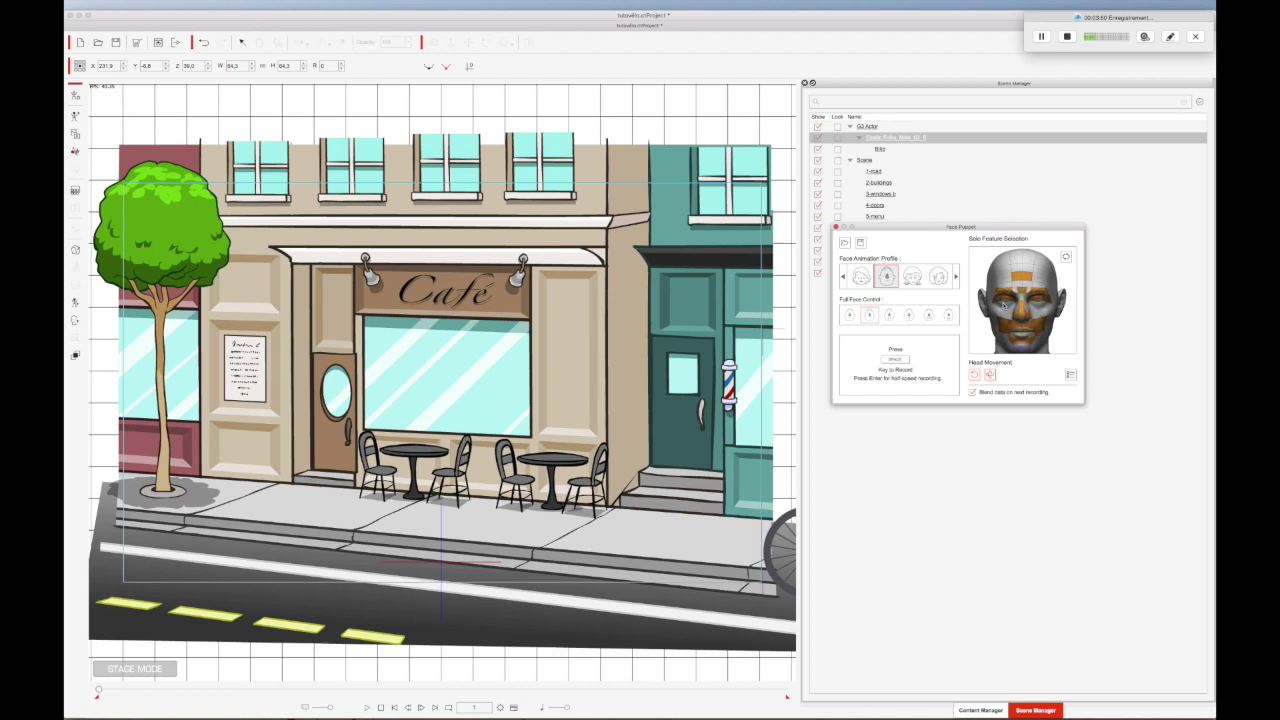
key("space")
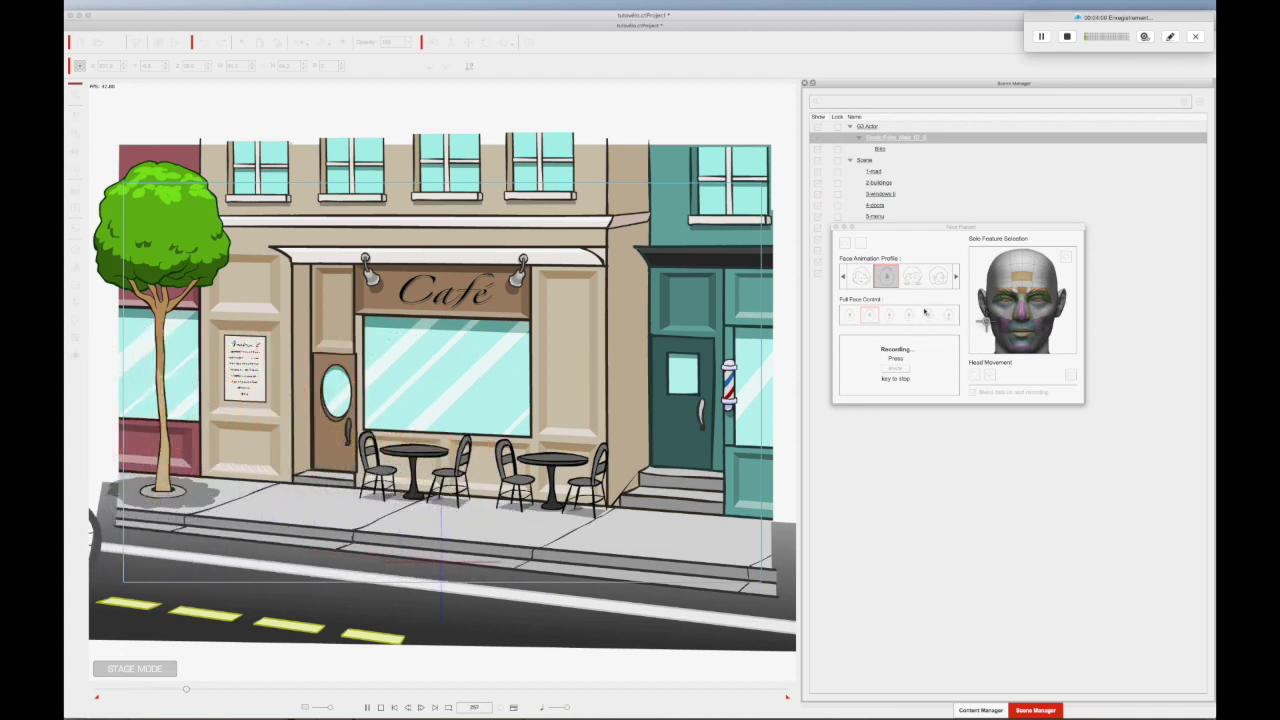
key("space")
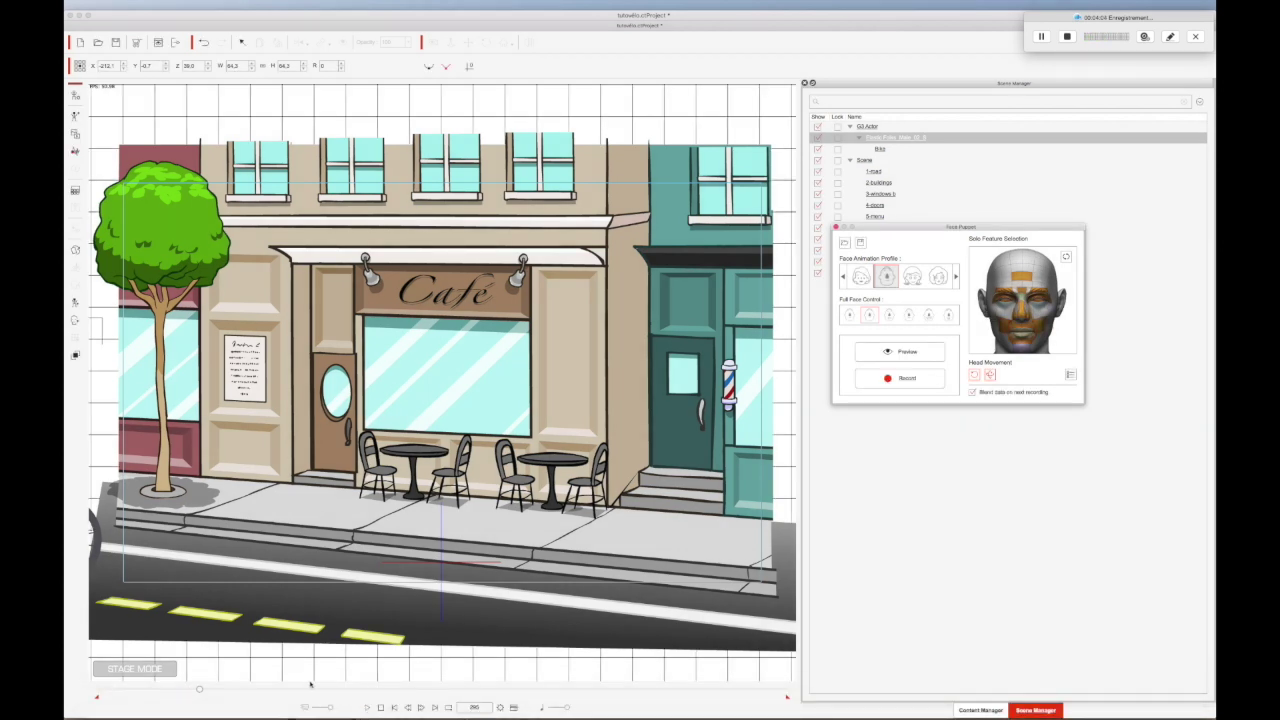
key("space")
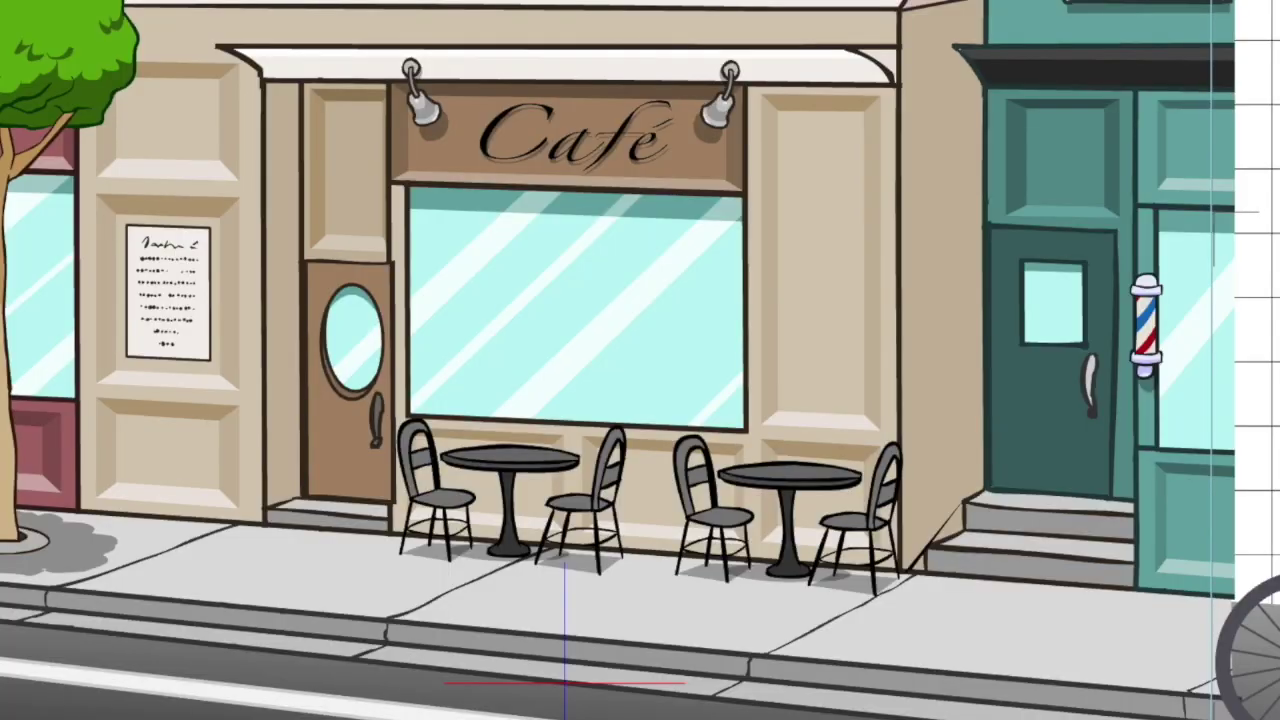